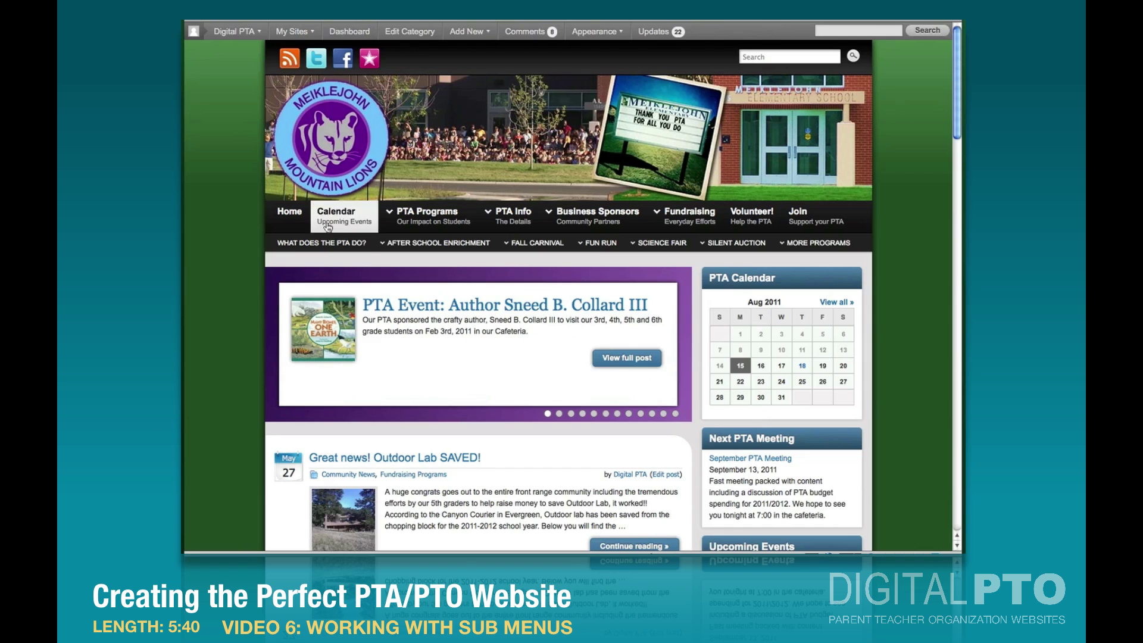
Step: Open the Sub Menu for editing, search the pages for "what", and add "So what does the PTA do for Meiklejohn?" to it
{"action": "mouse_move", "coordinate": [822, 250]}
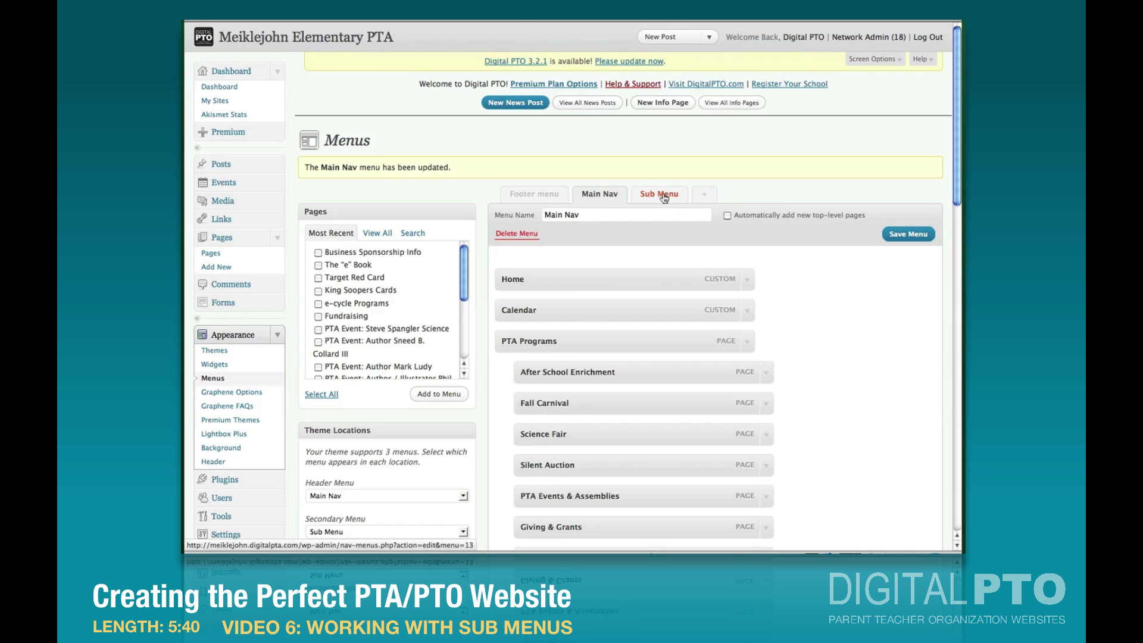
{"action": "left_click", "coordinate": [663, 195]}
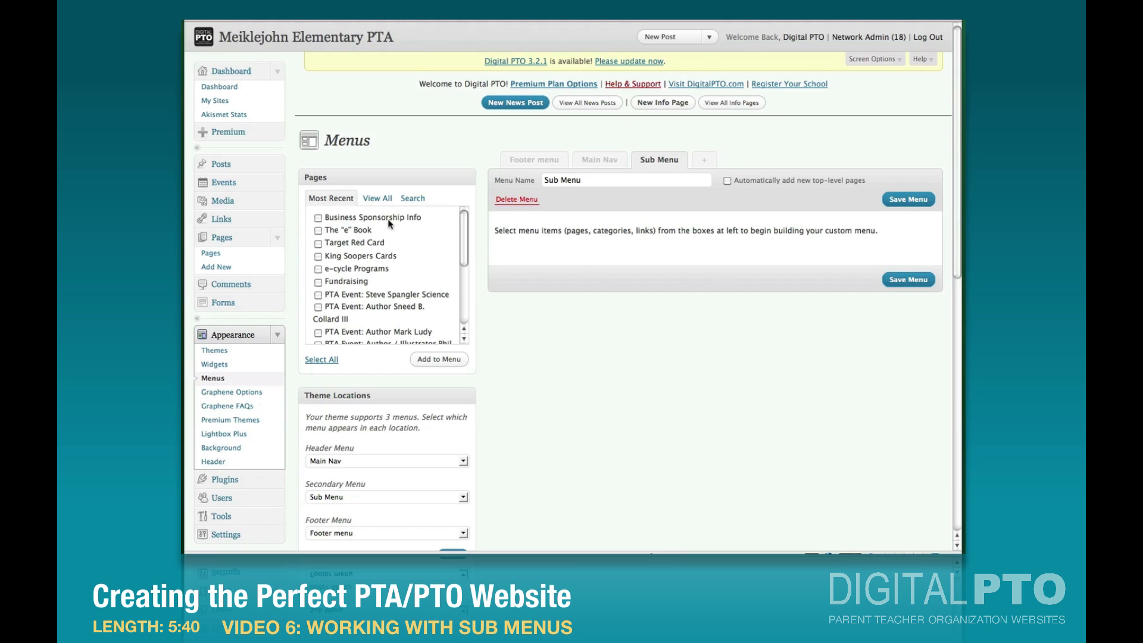
{"action": "left_click", "coordinate": [411, 201]}
{"action": "left_click", "coordinate": [413, 200]}
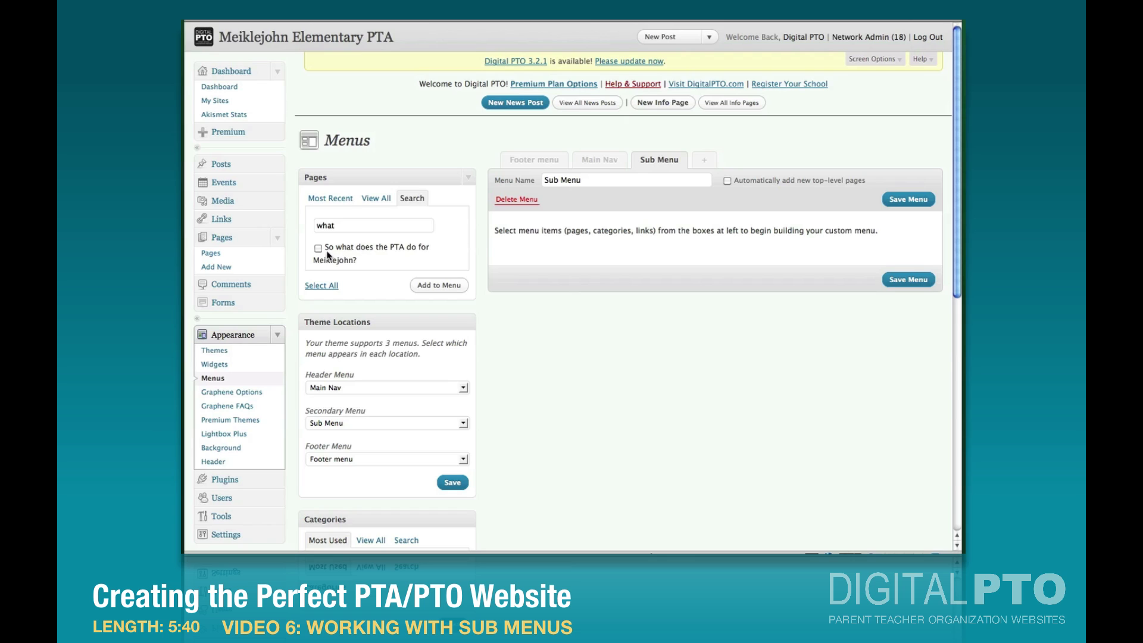
{"action": "left_click", "coordinate": [428, 286]}
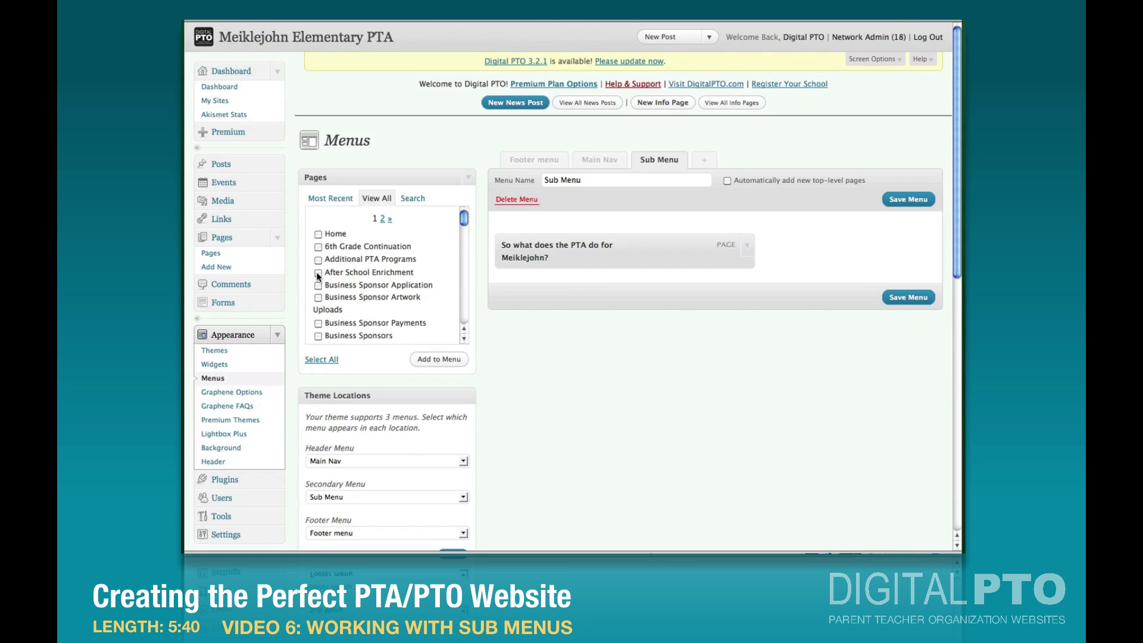
Step: Add the After School Enrichment page with Fall 2011 Class Descriptions and Sign Up for After School Enrichment nested beneath it
{"action": "left_click", "coordinate": [318, 274]}
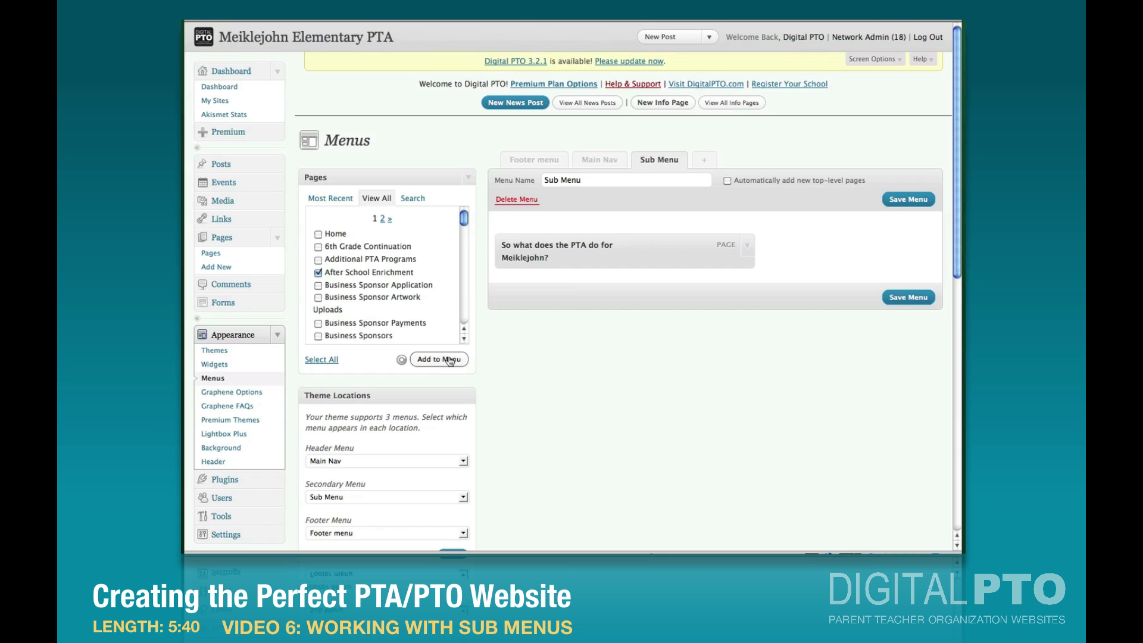
{"action": "scroll", "coordinate": [411, 298], "scroll_direction": "down", "scroll_amount": 5}
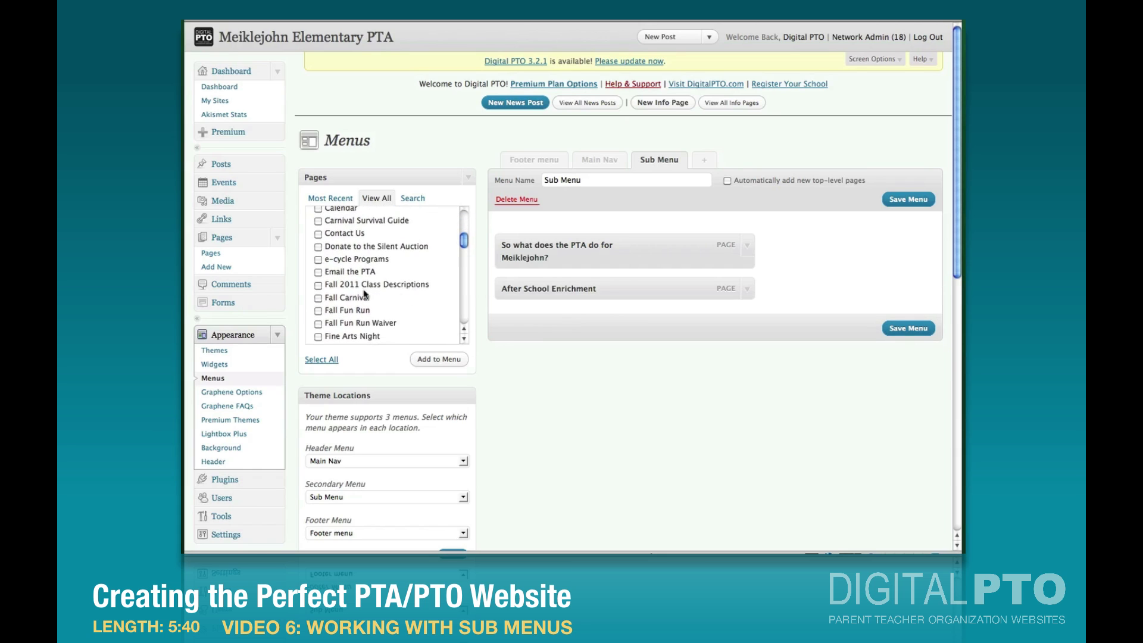
{"action": "left_click", "coordinate": [319, 286]}
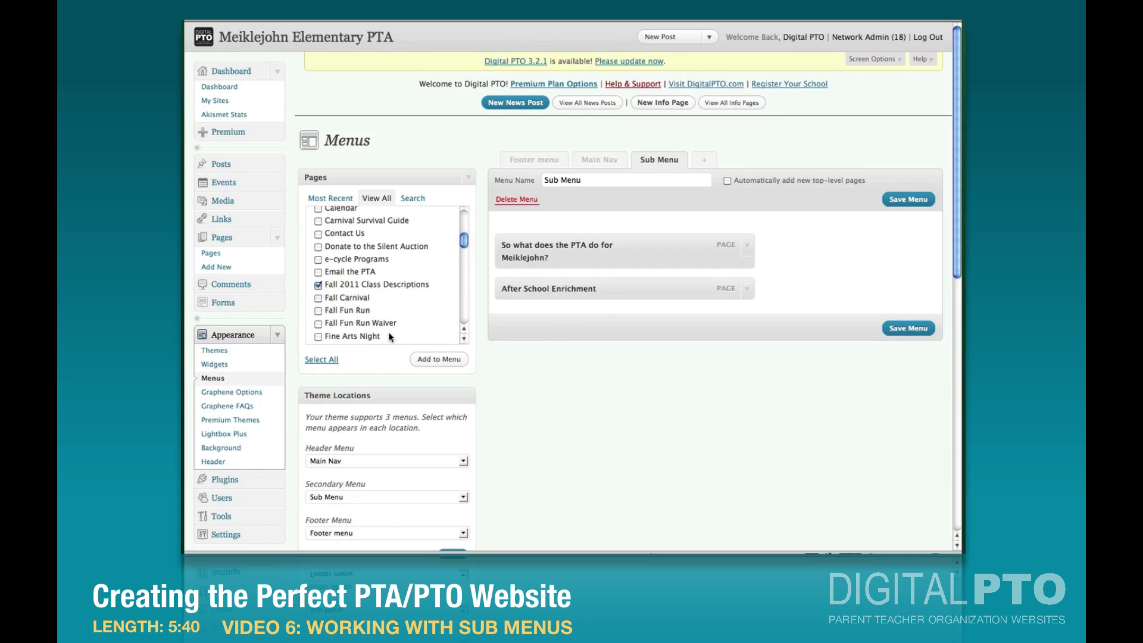
{"action": "left_click", "coordinate": [424, 361]}
{"action": "scroll", "coordinate": [393, 298], "scroll_direction": "down", "scroll_amount": 10}
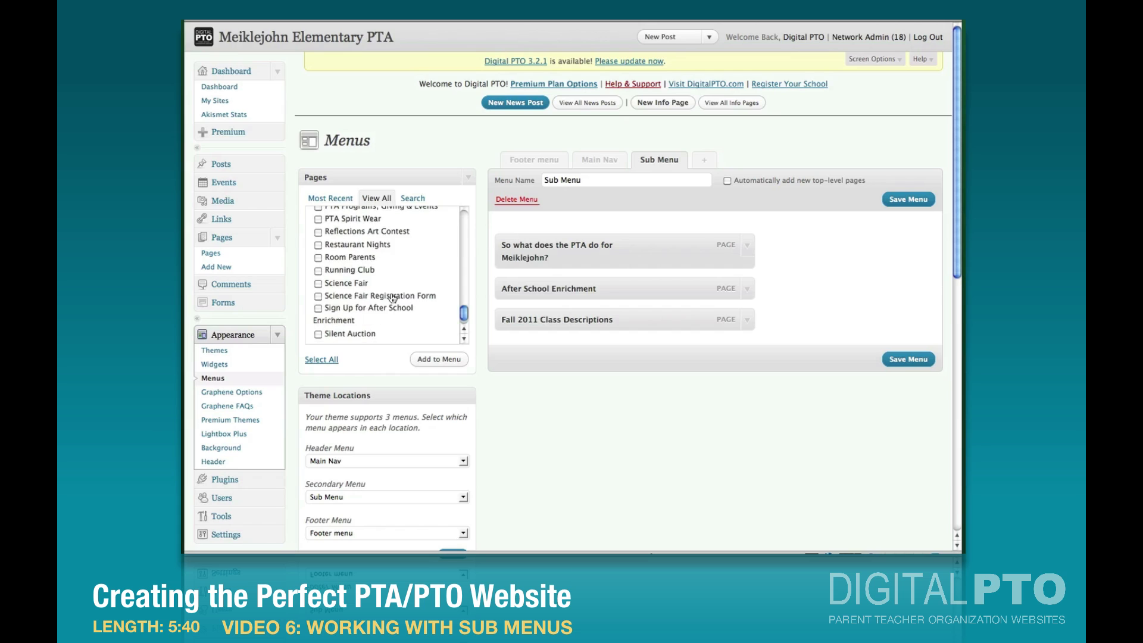
{"action": "left_click", "coordinate": [318, 309]}
{"action": "left_click", "coordinate": [435, 362]}
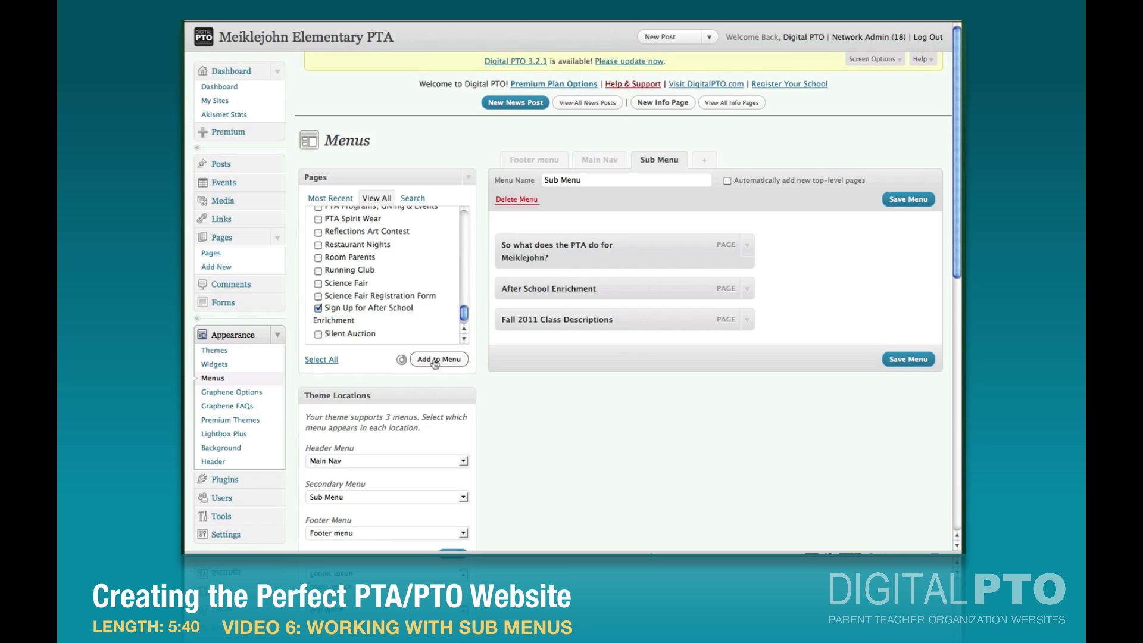
{"action": "left_click_drag", "start_coordinate": [545, 320], "coordinate": [562, 353]}
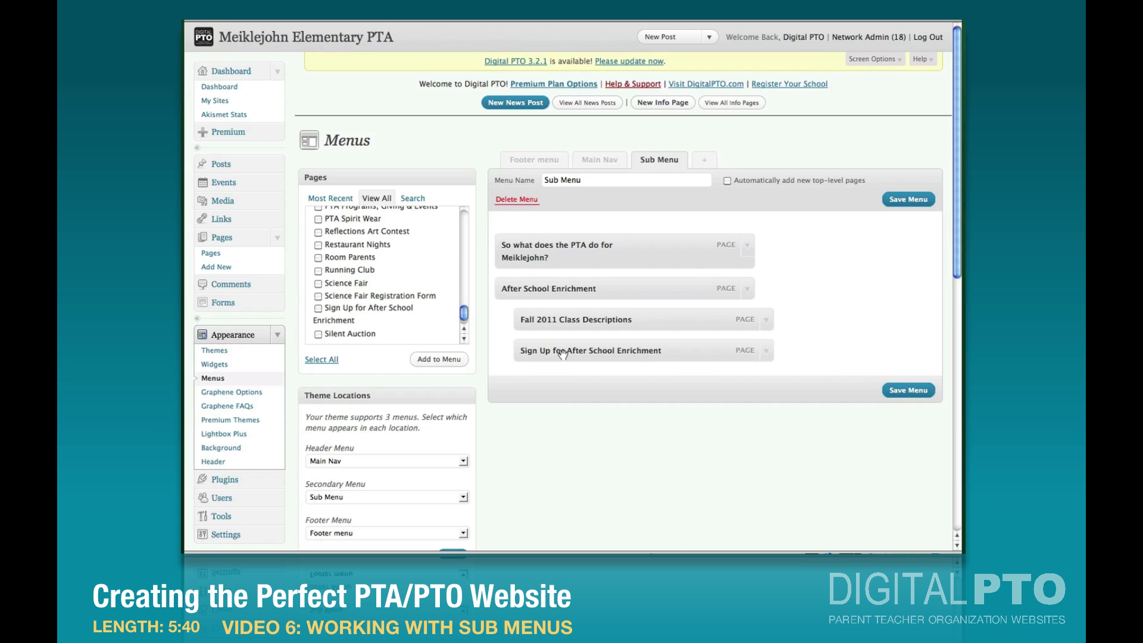
Step: Add the Fall Carnival page with Carnival Survival Guide and Volunteer for the Carnival nested beneath it
{"action": "scroll", "coordinate": [372, 278], "scroll_direction": "up", "scroll_amount": 6}
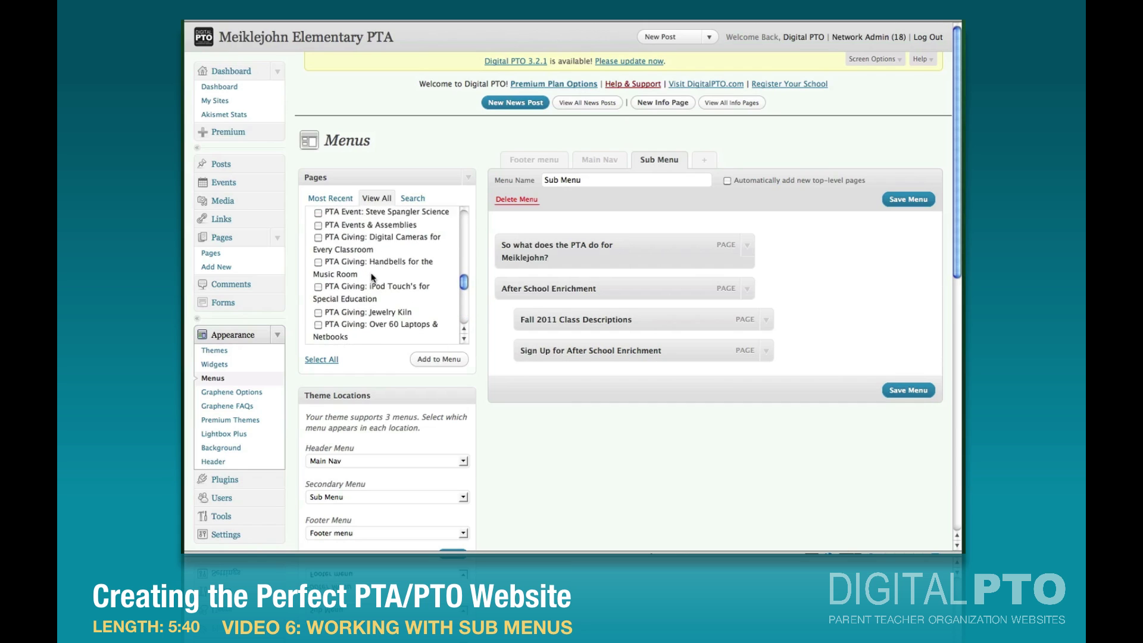
{"action": "scroll", "coordinate": [373, 278], "scroll_direction": "up", "scroll_amount": 3}
{"action": "left_click", "coordinate": [319, 325]}
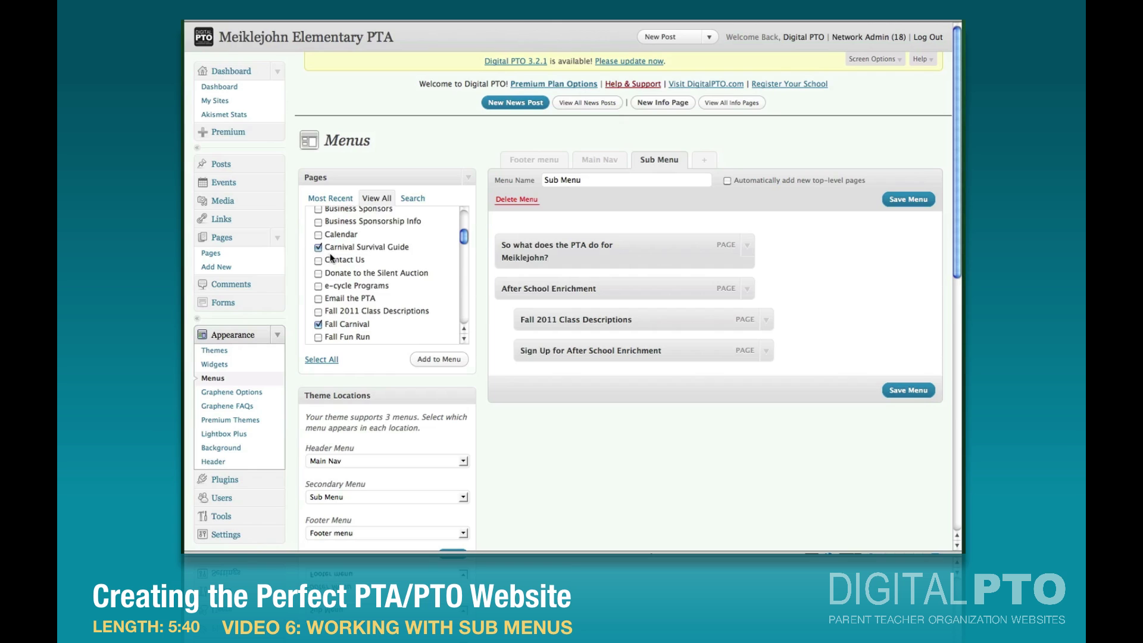
{"action": "scroll", "coordinate": [327, 268], "scroll_direction": "down", "scroll_amount": 10}
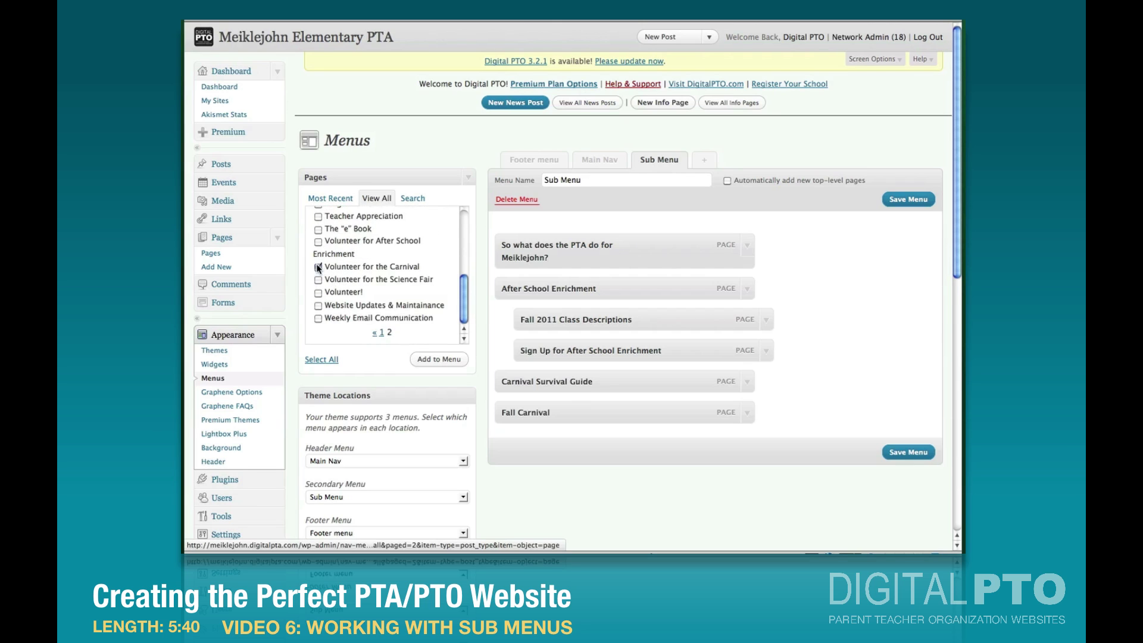
{"action": "left_click", "coordinate": [423, 359]}
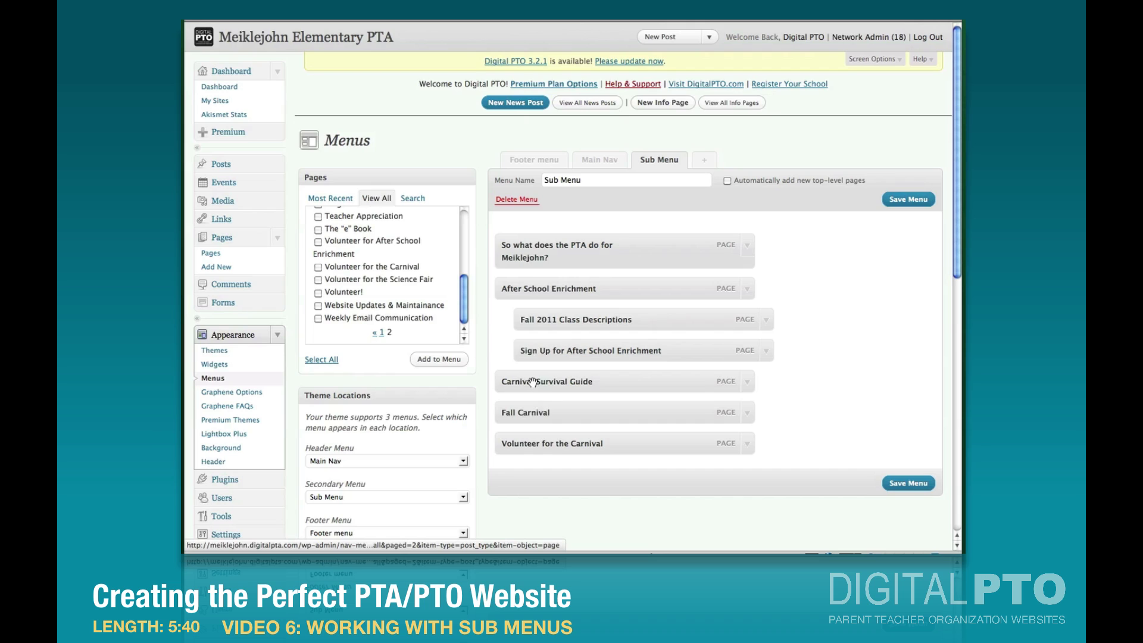
{"action": "left_click_drag", "start_coordinate": [534, 382], "coordinate": [560, 441]}
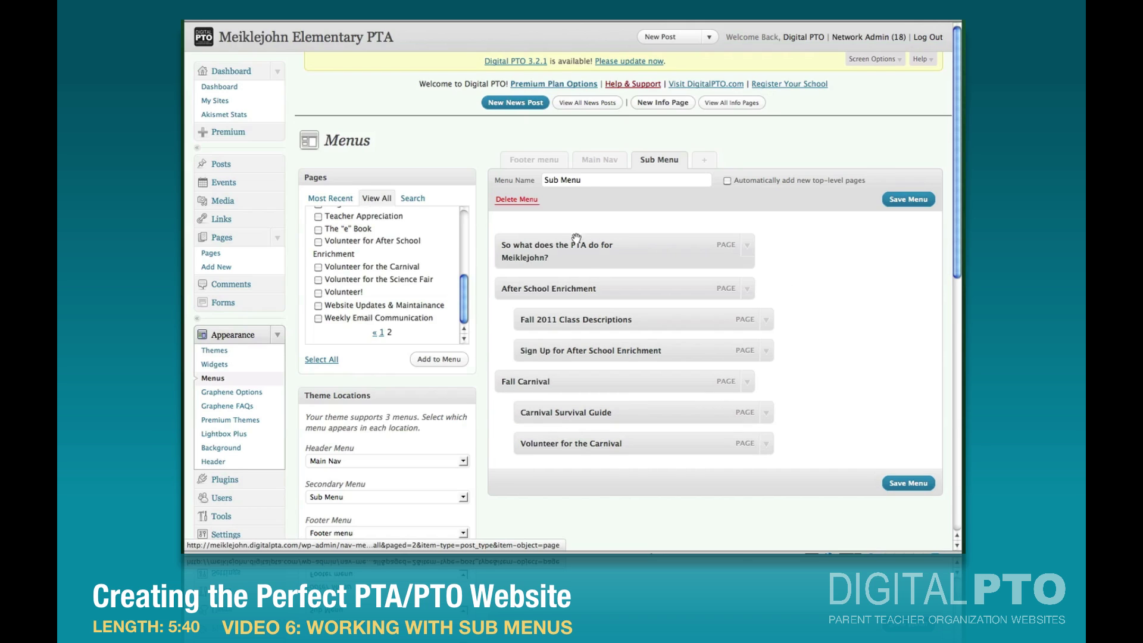
Step: Shorten the first menu item's navigation label to "So what does the PTA do?"
{"action": "left_click", "coordinate": [747, 246]}
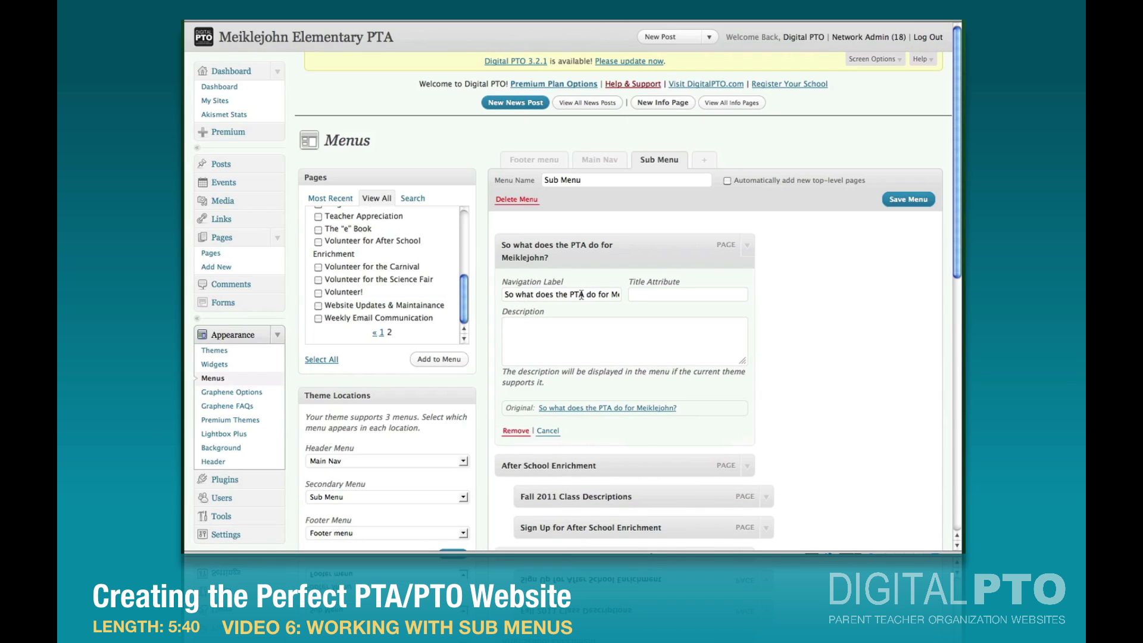
{"action": "left_click_drag", "start_coordinate": [595, 294], "coordinate": [640, 295]}
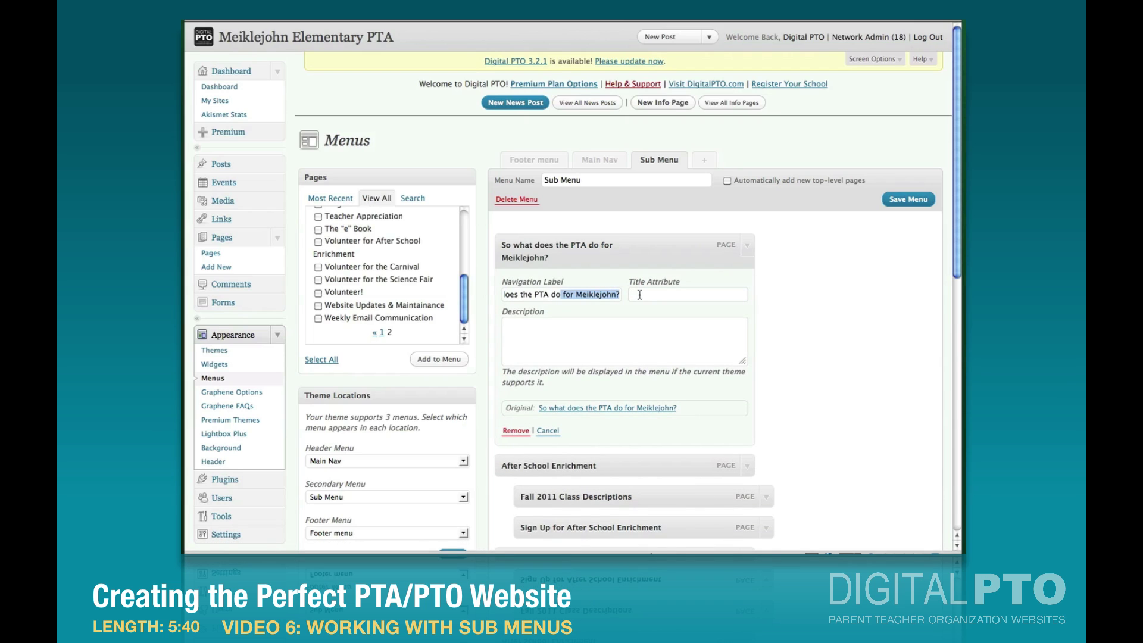
{"action": "type", "text": "?"}
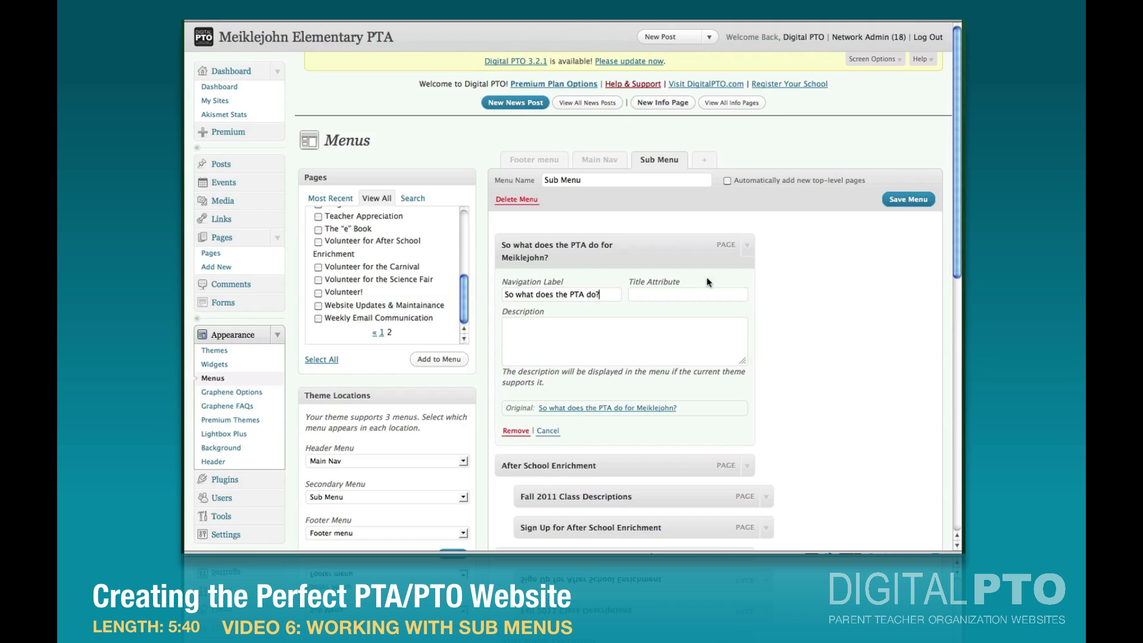
{"action": "left_click", "coordinate": [748, 247]}
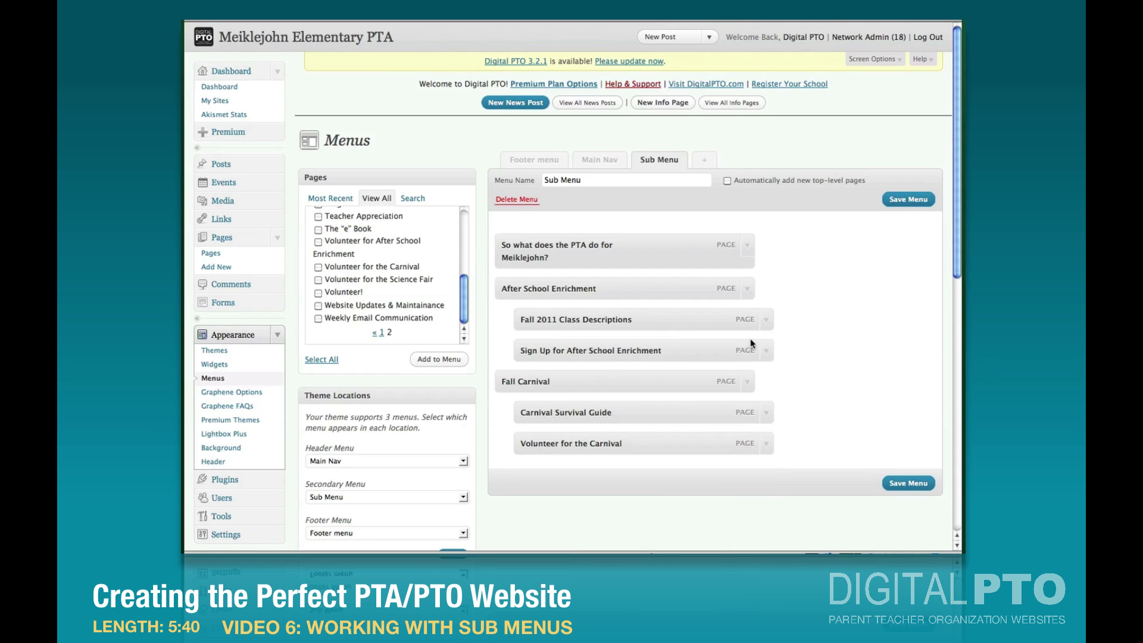
Step: Set the navigation label of the Sign Up for After School Enrichment item to "Sign Up Now" and save the menu
{"action": "left_click", "coordinate": [767, 351]}
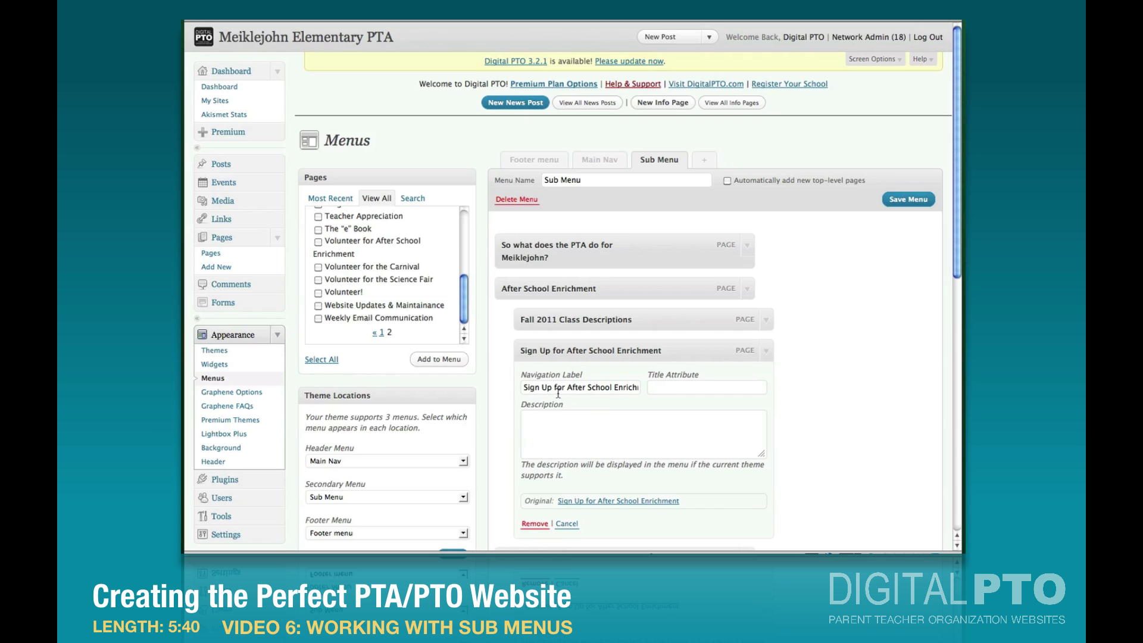
{"action": "left_click_drag", "start_coordinate": [582, 390], "coordinate": [674, 394]}
{"action": "type", "text": "Now"}
{"action": "left_click", "coordinate": [766, 352]}
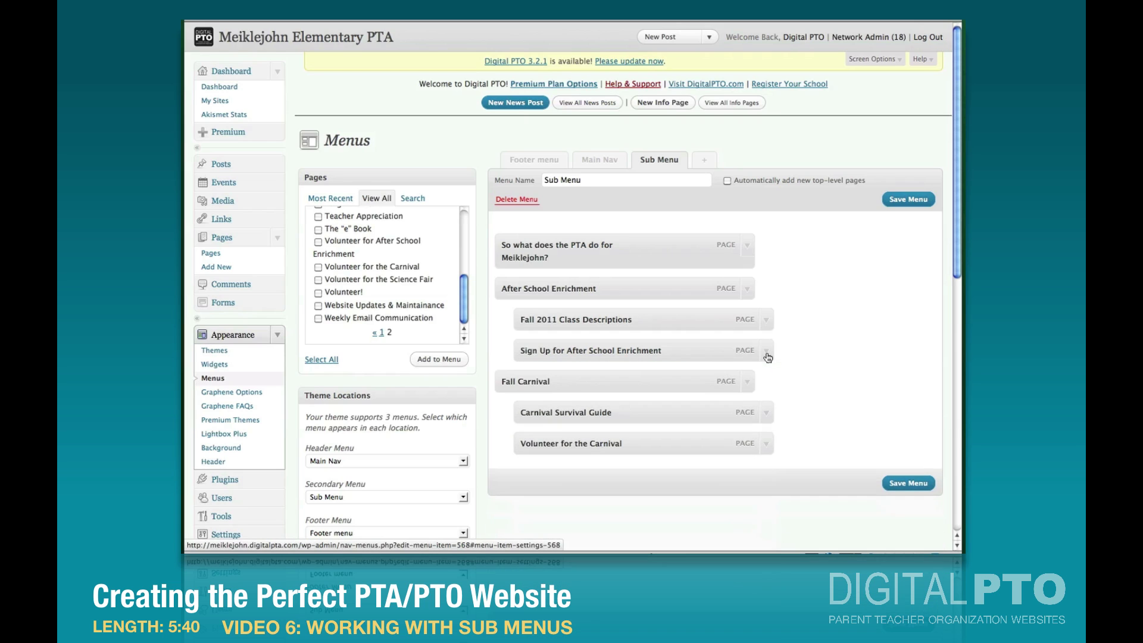
{"action": "left_click", "coordinate": [911, 199]}
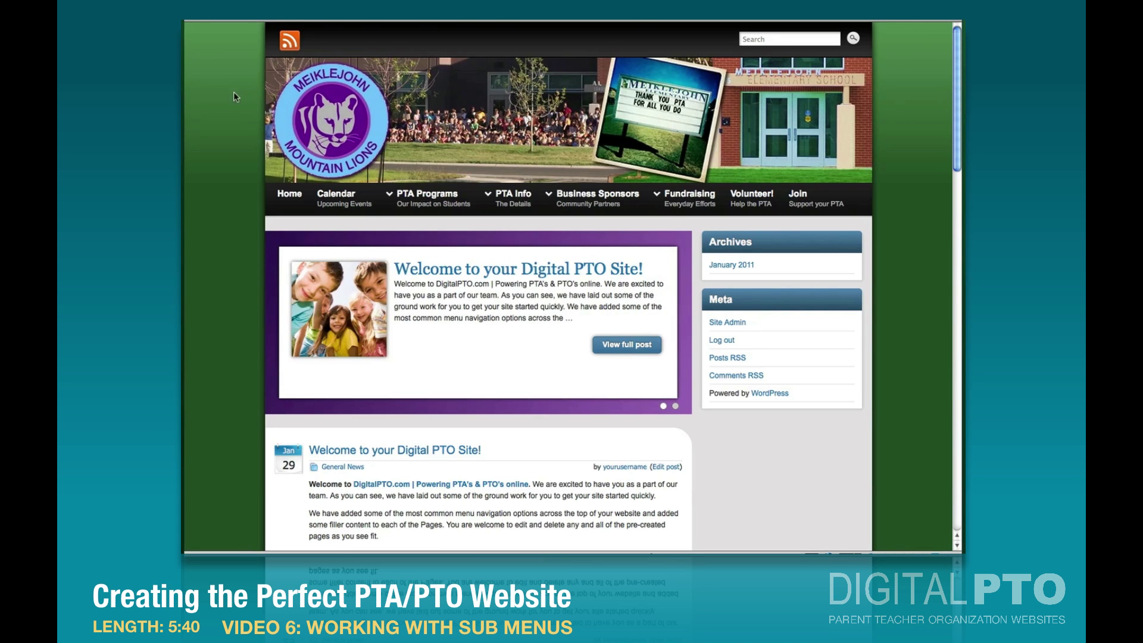
Step: Reload the public school site and check the secondary menu's After School Enrichment and Fall Carnival submenus
{"action": "left_click", "coordinate": [275, 188]}
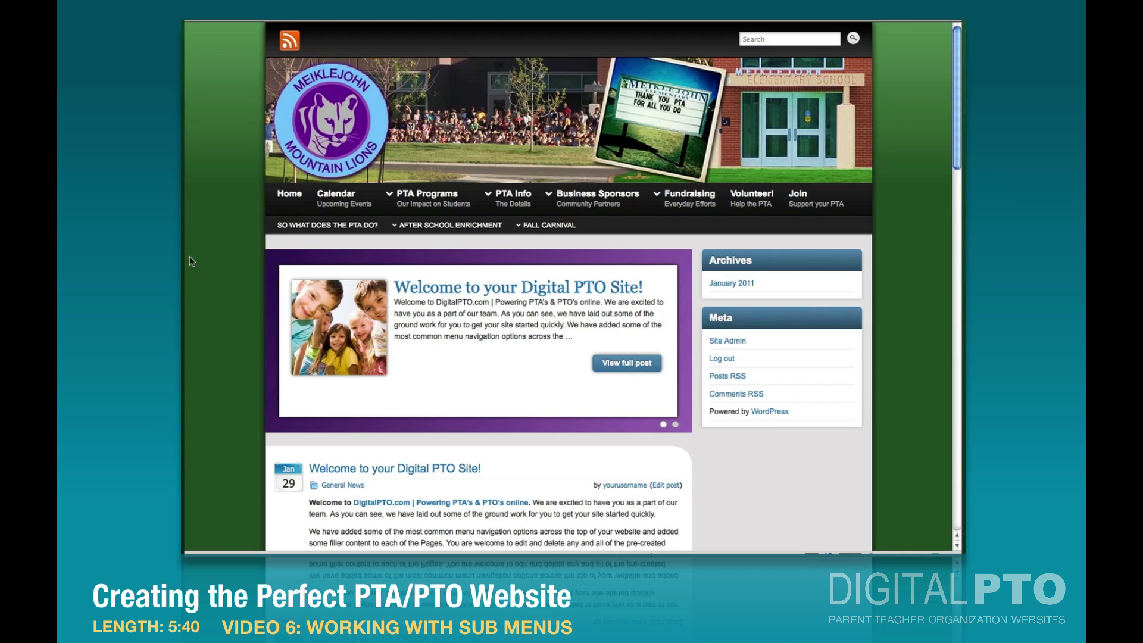
{"action": "mouse_move", "coordinate": [441, 226]}
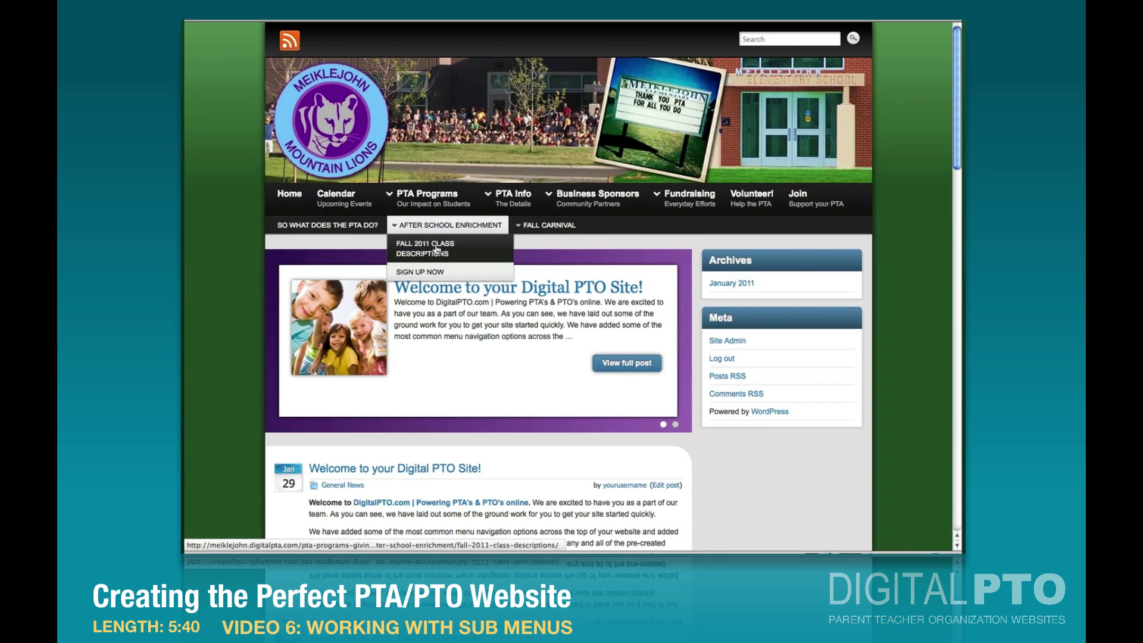
{"action": "mouse_move", "coordinate": [543, 228]}
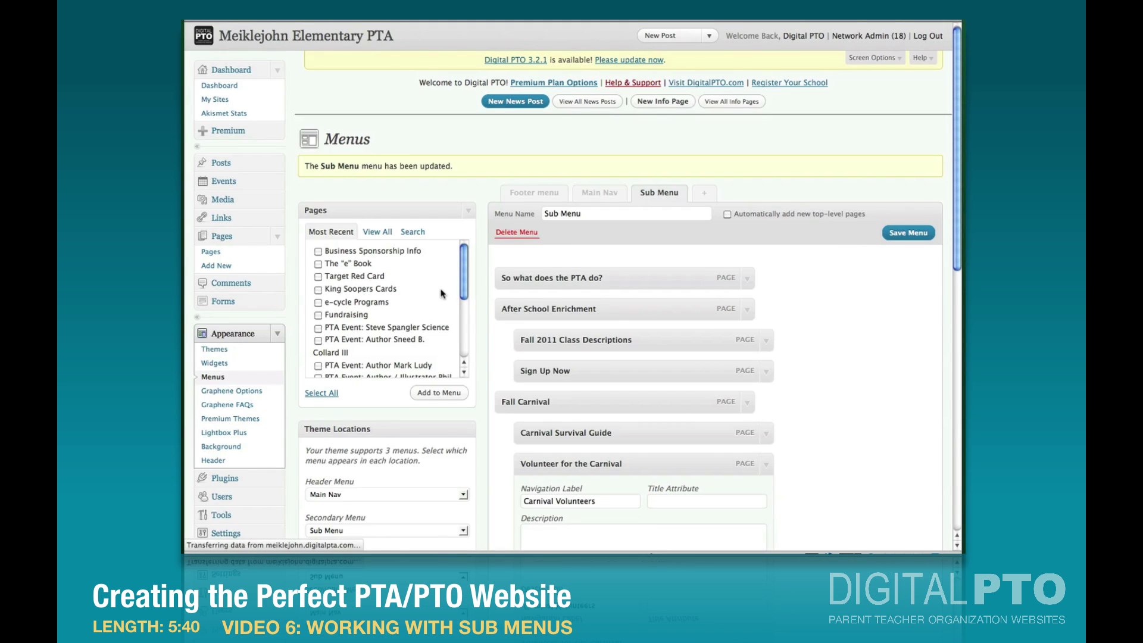
Step: Add the Fall Fun Run page to the Sub Menu with Fall Fun Run Waiver and Fun Run Volunteers nested beneath it
{"action": "left_click", "coordinate": [379, 233]}
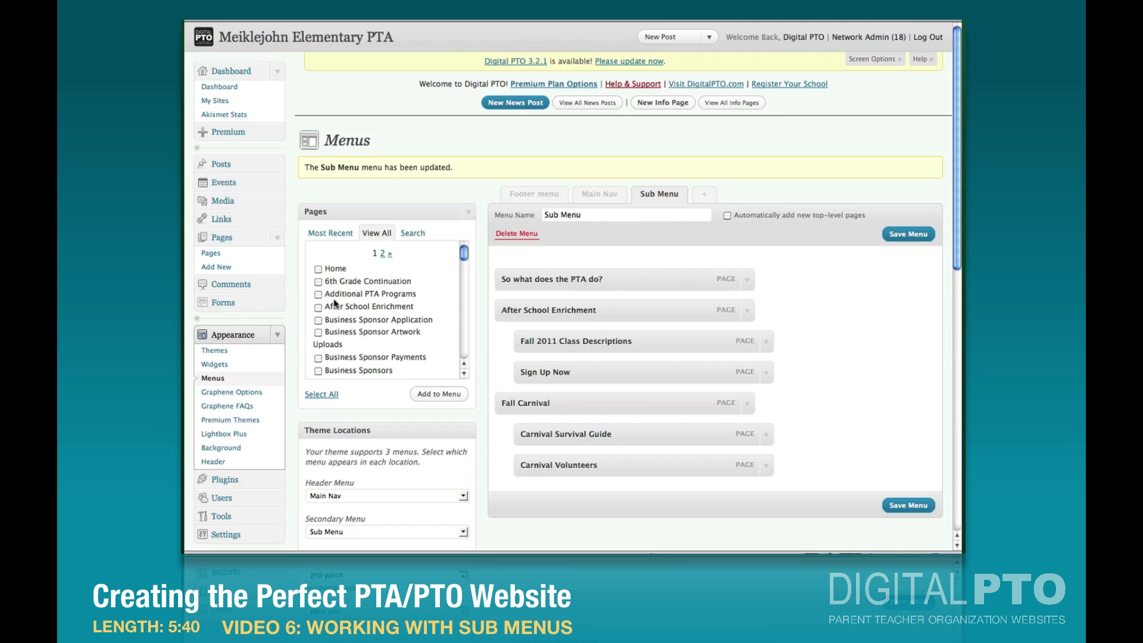
{"action": "scroll", "coordinate": [334, 304], "scroll_direction": "down", "scroll_amount": 5}
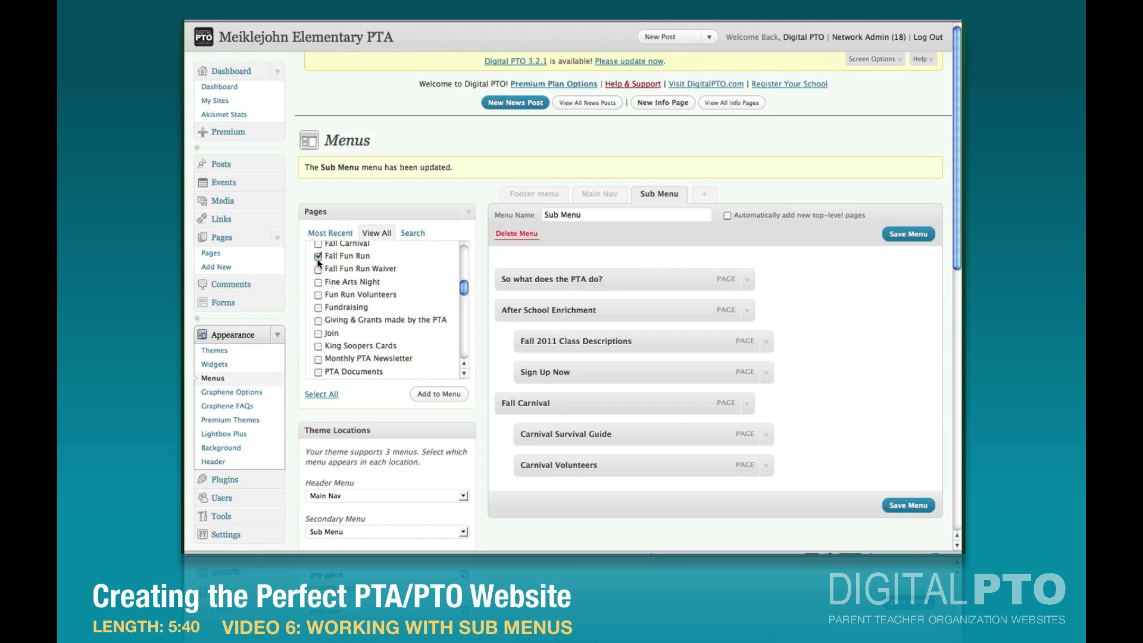
{"action": "left_click", "coordinate": [439, 394]}
{"action": "scroll", "coordinate": [453, 405], "scroll_direction": "down", "scroll_amount": 3}
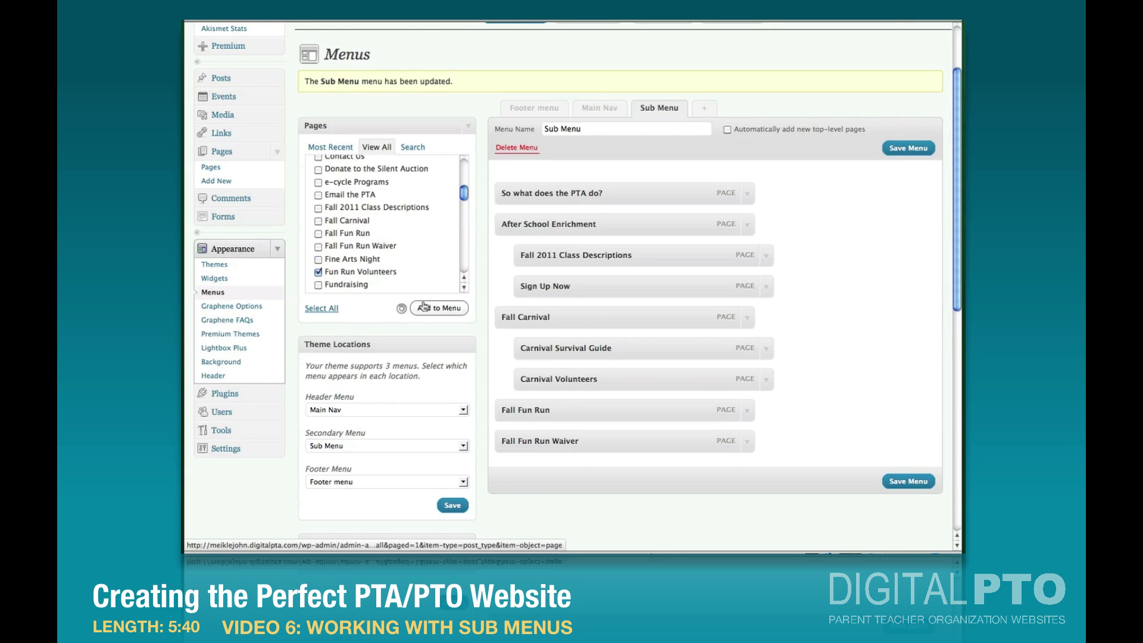
{"action": "left_click_drag", "start_coordinate": [524, 441], "coordinate": [573, 472]}
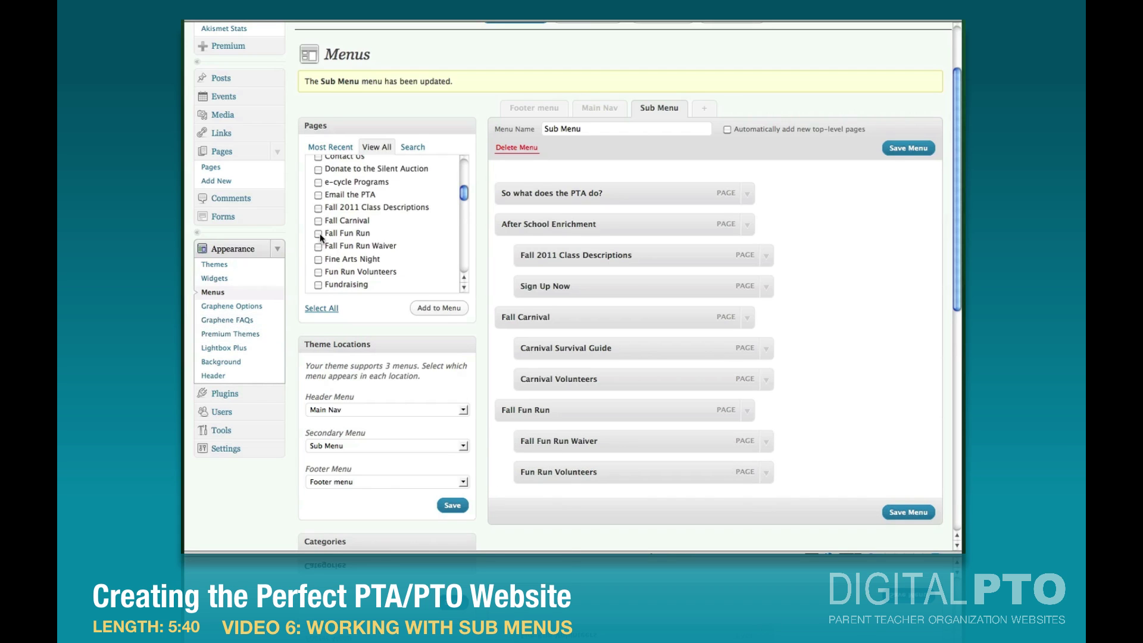
Step: Add the Science Fair page with Science Fair Registration Form and Volunteer for the Science Fair nested beneath it
{"action": "scroll", "coordinate": [336, 232], "scroll_direction": "down", "scroll_amount": 10}
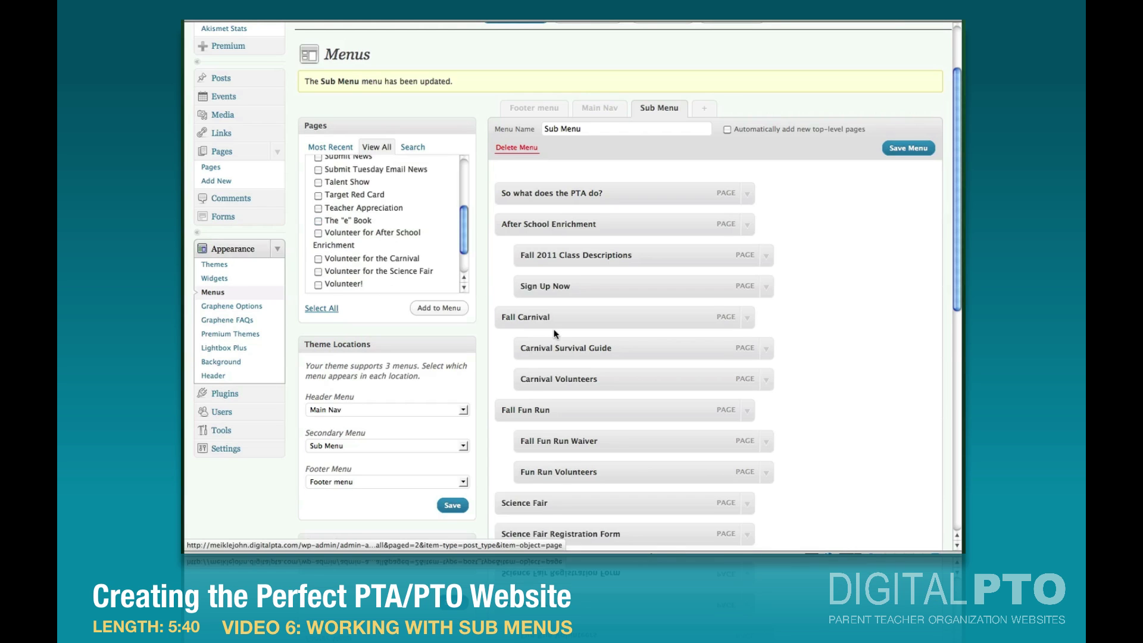
{"action": "scroll", "coordinate": [554, 321], "scroll_direction": "down", "scroll_amount": 5}
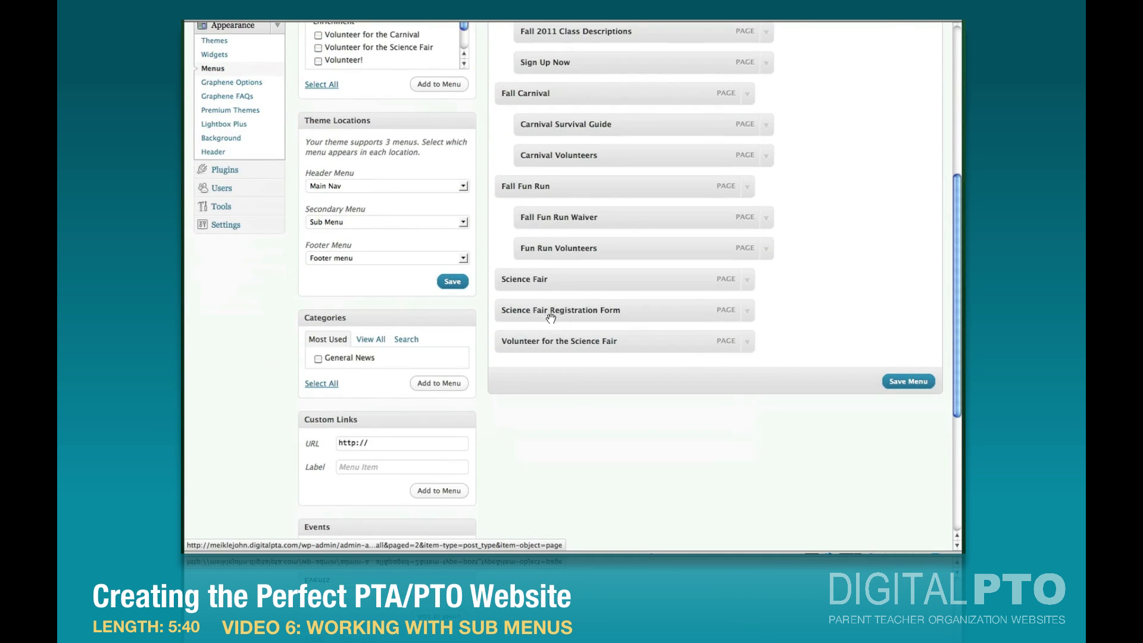
{"action": "left_click_drag", "start_coordinate": [551, 314], "coordinate": [568, 344]}
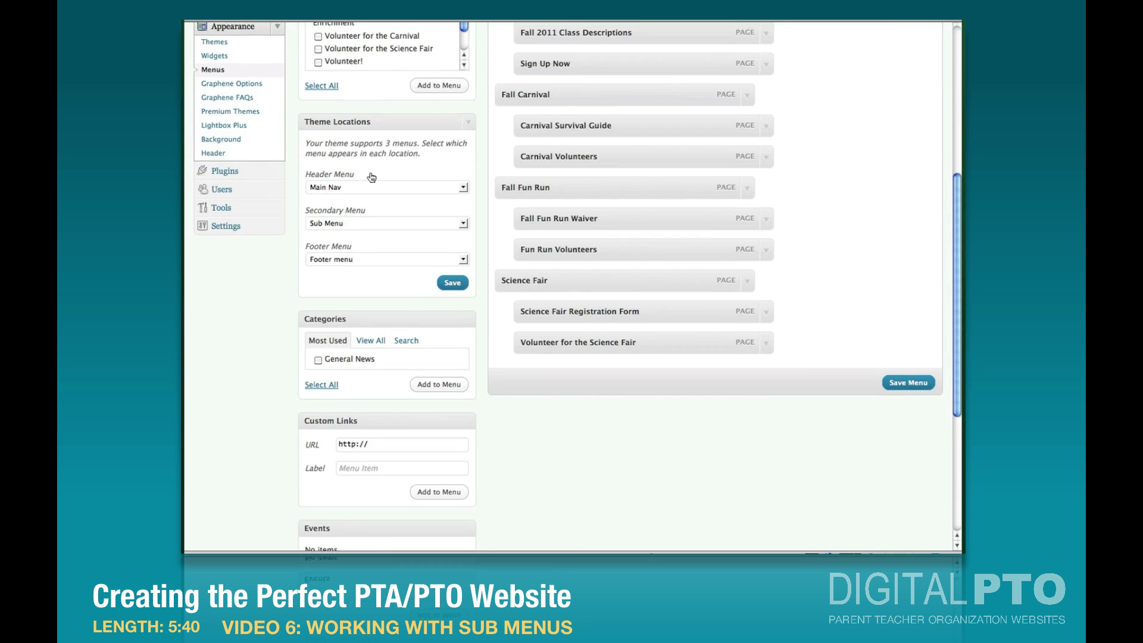
Step: Add the Silent Auction page with Silent Auction Volunteers and Donate to the Silent Auction nested beneath it
{"action": "scroll", "coordinate": [370, 176], "scroll_direction": "up", "scroll_amount": 2}
{"action": "scroll", "coordinate": [368, 104], "scroll_direction": "up", "scroll_amount": 3}
{"action": "scroll", "coordinate": [366, 98], "scroll_direction": "up", "scroll_amount": 1}
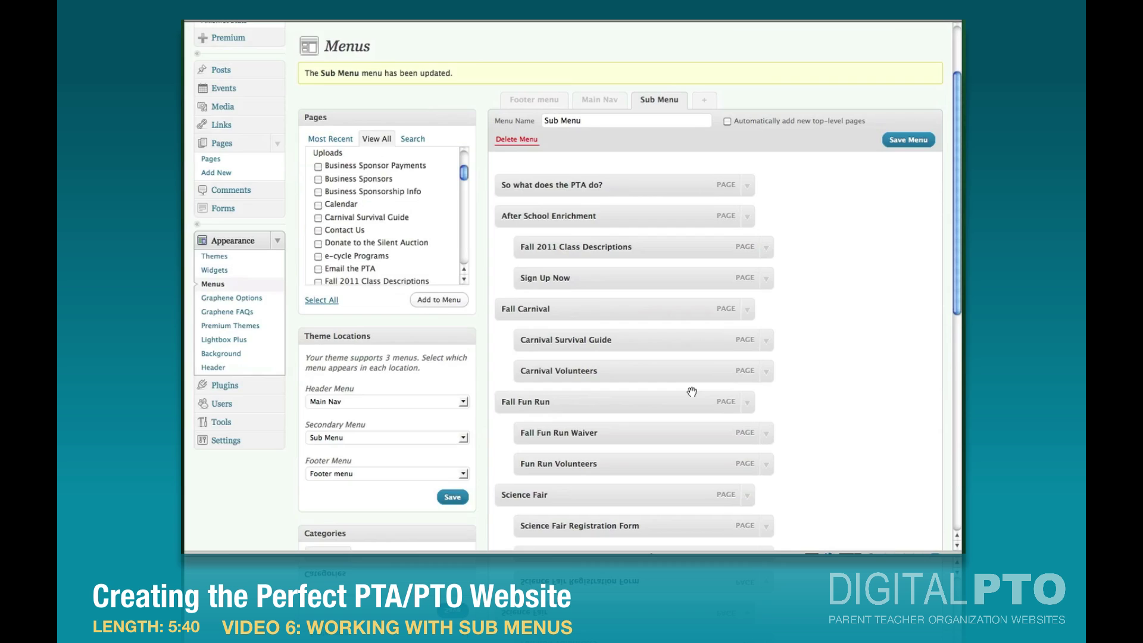
{"action": "scroll", "coordinate": [692, 392], "scroll_direction": "down", "scroll_amount": 7}
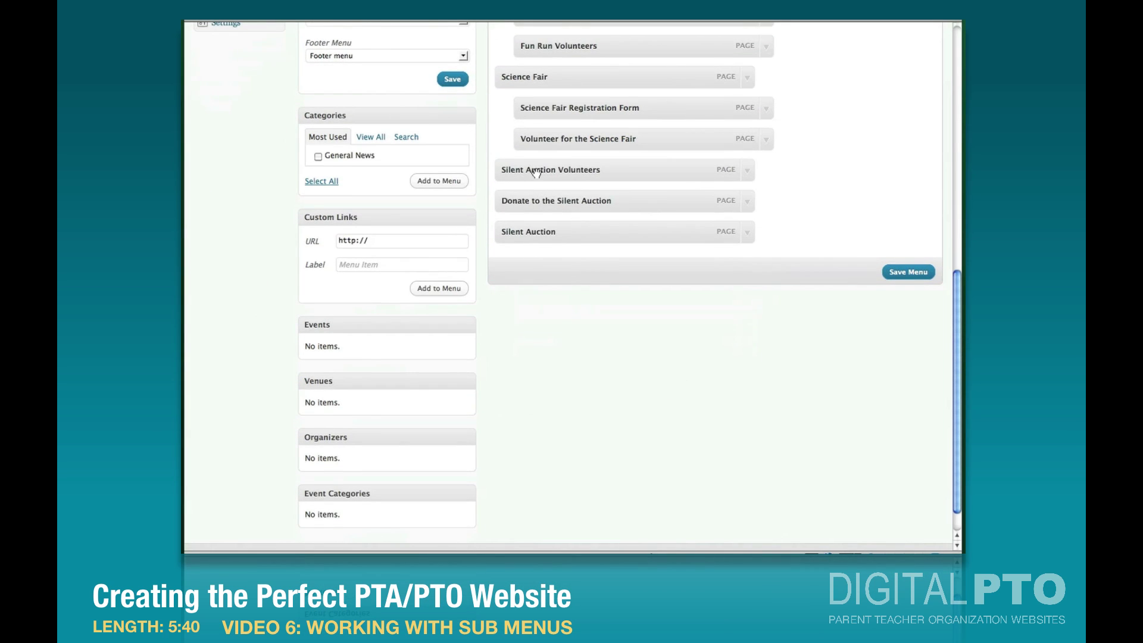
{"action": "left_click_drag", "start_coordinate": [536, 173], "coordinate": [539, 234]}
{"action": "left_click_drag", "start_coordinate": [546, 170], "coordinate": [573, 232]}
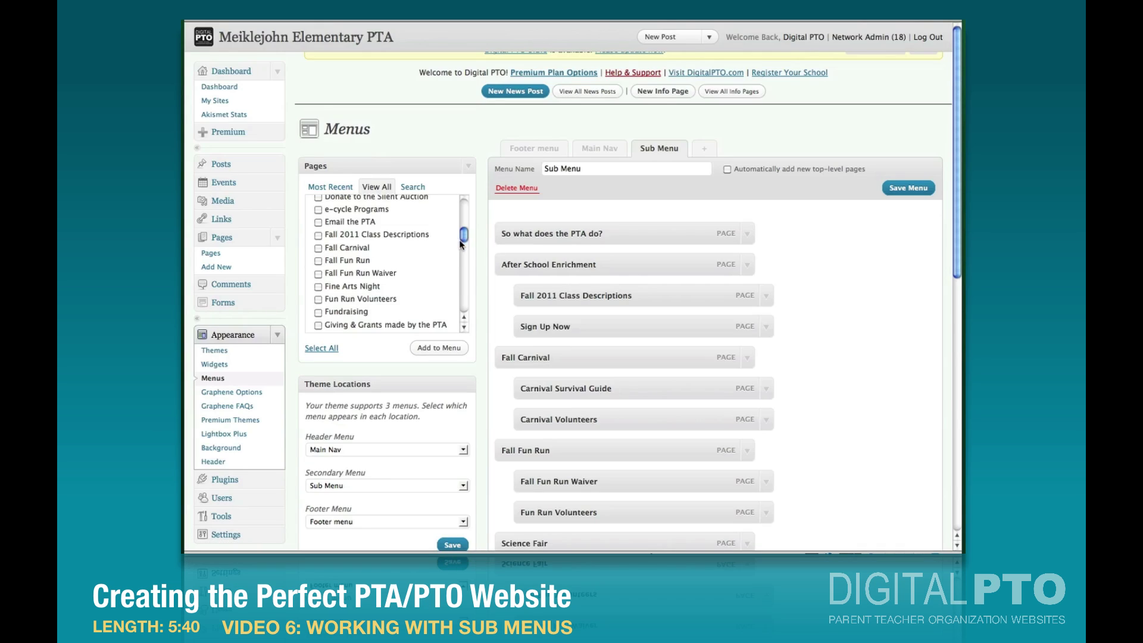
Step: Add the Additional PTA Programs page to the Sub Menu with Giving & Grants made by the PTA and PTA Events & Assemblies nested beneath it
{"action": "left_click_drag", "start_coordinate": [461, 240], "coordinate": [463, 209]}
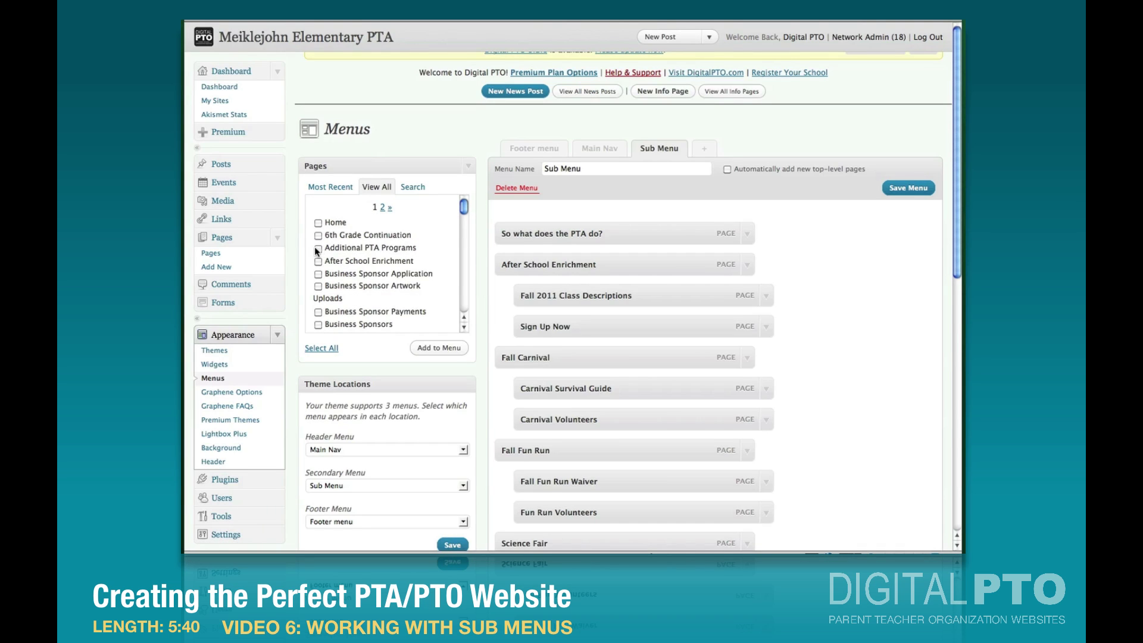
{"action": "left_click", "coordinate": [410, 352]}
{"action": "left_click_drag", "start_coordinate": [465, 208], "coordinate": [465, 268]}
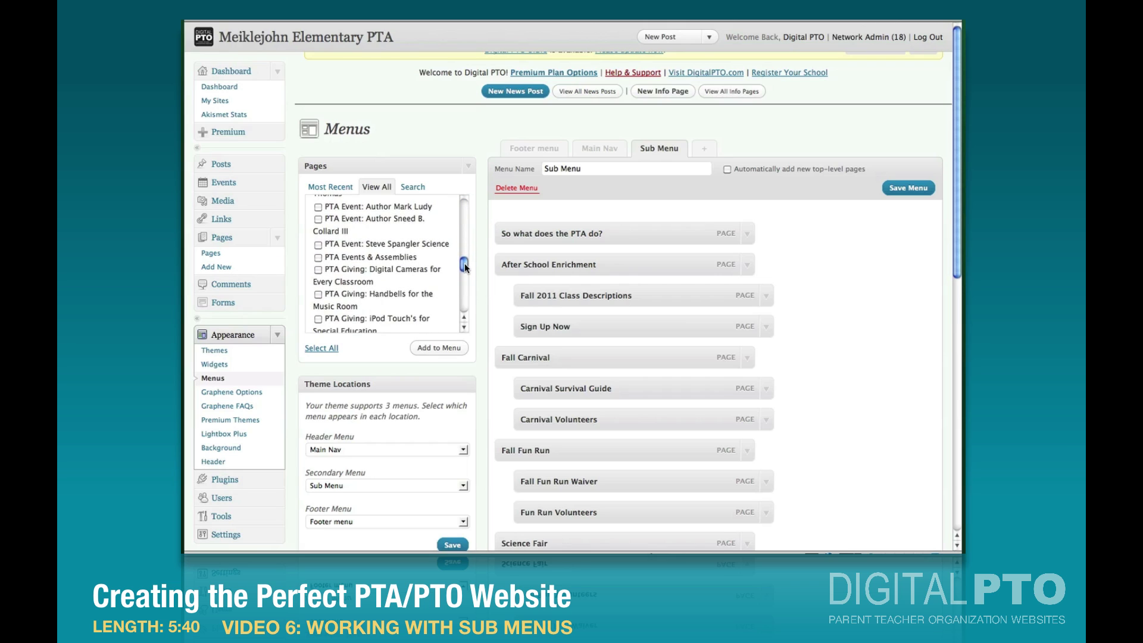
{"action": "left_click", "coordinate": [319, 257]}
{"action": "scroll", "coordinate": [320, 261], "scroll_direction": "down", "scroll_amount": 5}
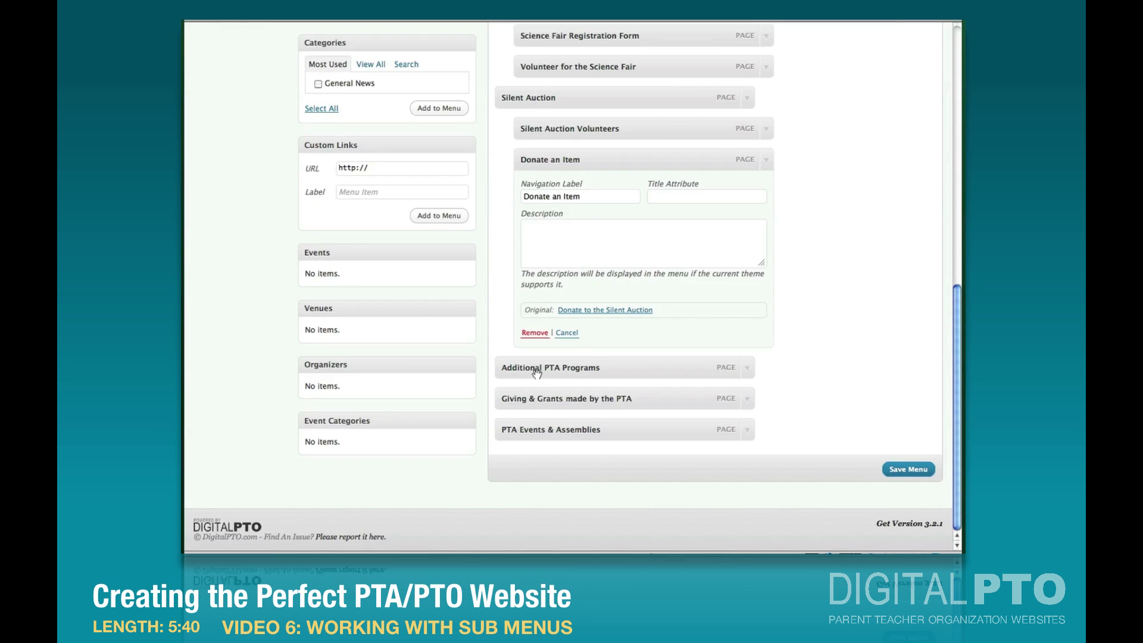
{"action": "left_click_drag", "start_coordinate": [536, 400], "coordinate": [568, 411]}
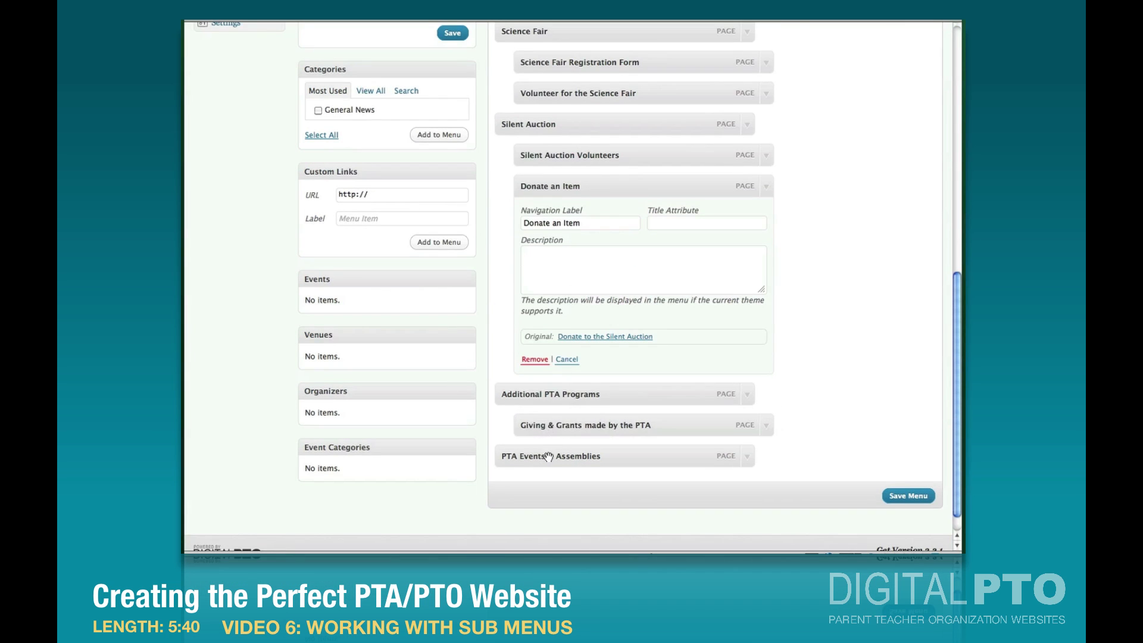
{"action": "left_click_drag", "start_coordinate": [548, 456], "coordinate": [569, 456]}
Step: Clear the description of the Additional PTA Programs item and set its navigation label to More Programs
{"action": "left_click", "coordinate": [746, 394]}
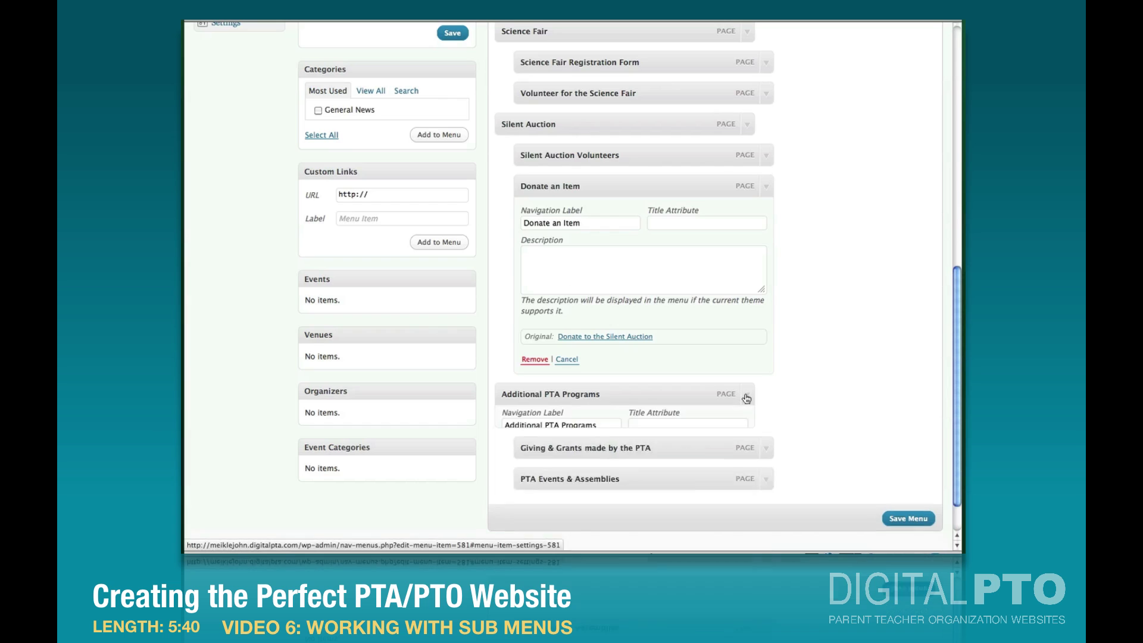
{"action": "triple_click", "coordinate": [588, 476]}
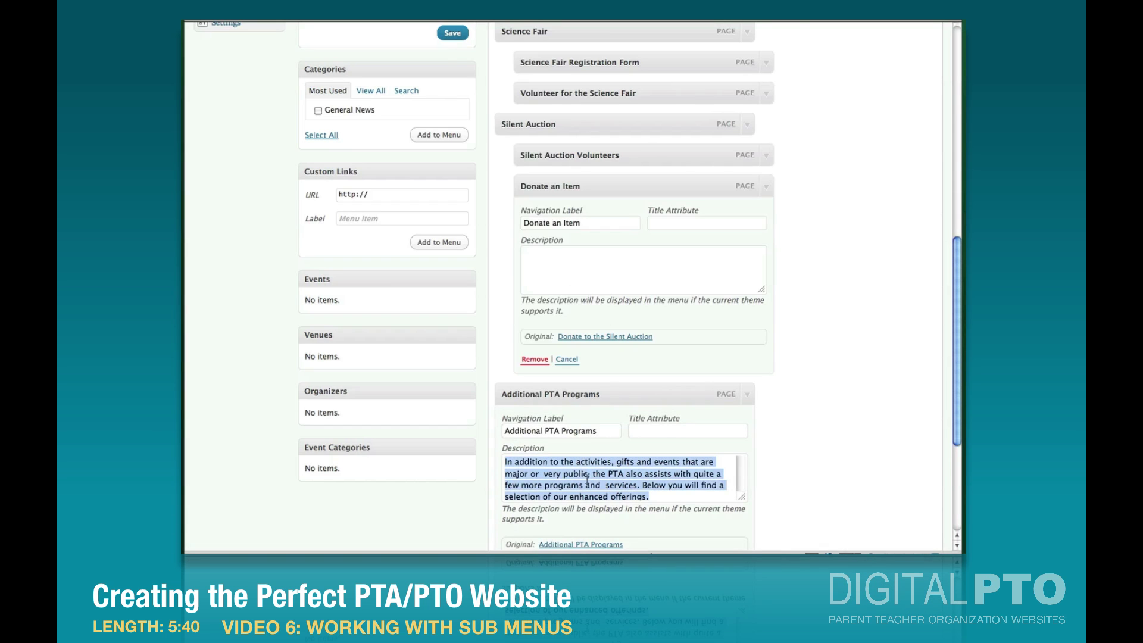
{"action": "key", "text": "BackSpace"}
{"action": "left_click_drag", "start_coordinate": [597, 430], "coordinate": [491, 433]}
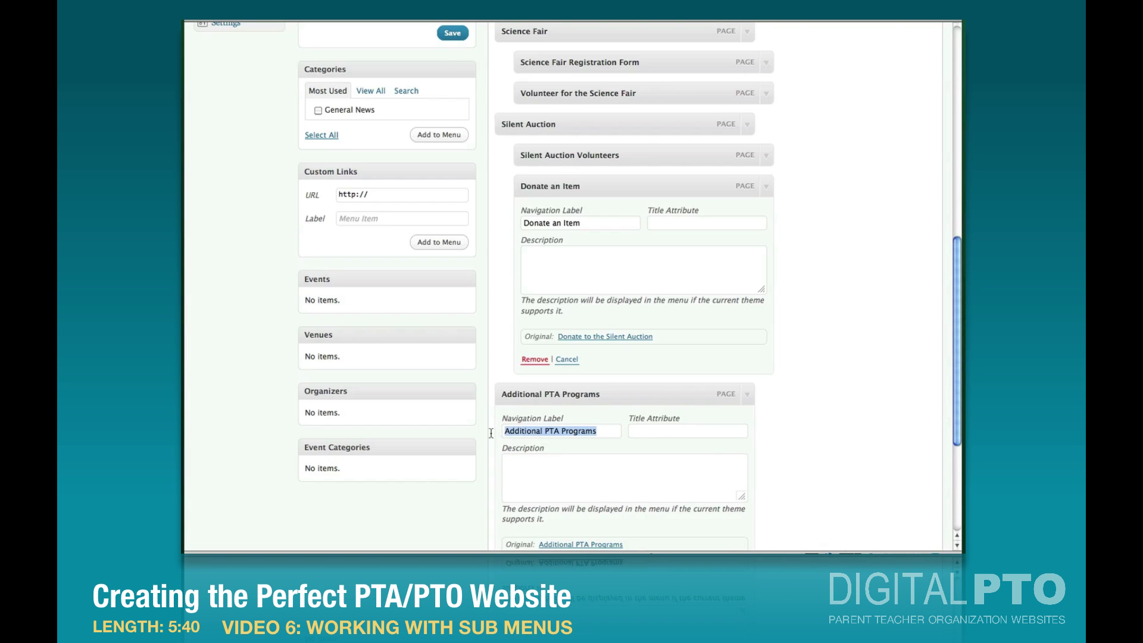
{"action": "type", "text": "More"}
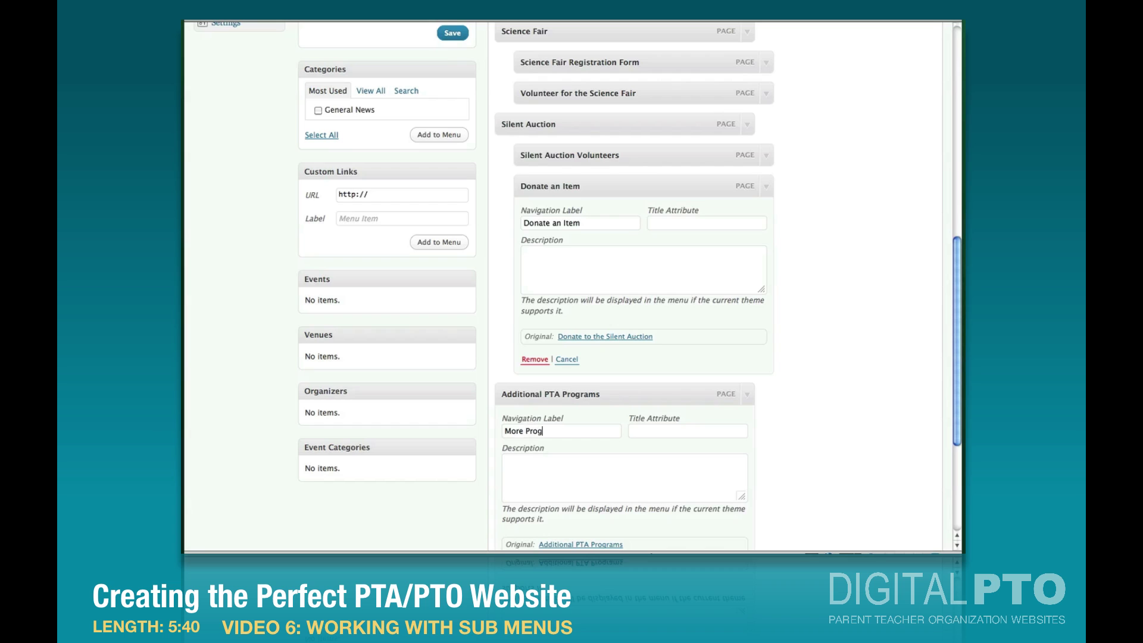
{"action": "left_click", "coordinate": [747, 394]}
Step: Shorten the navigation label of Giving & Grants made by the PTA to Giving & Grants and save the Sub Menu
{"action": "left_click", "coordinate": [766, 425]}
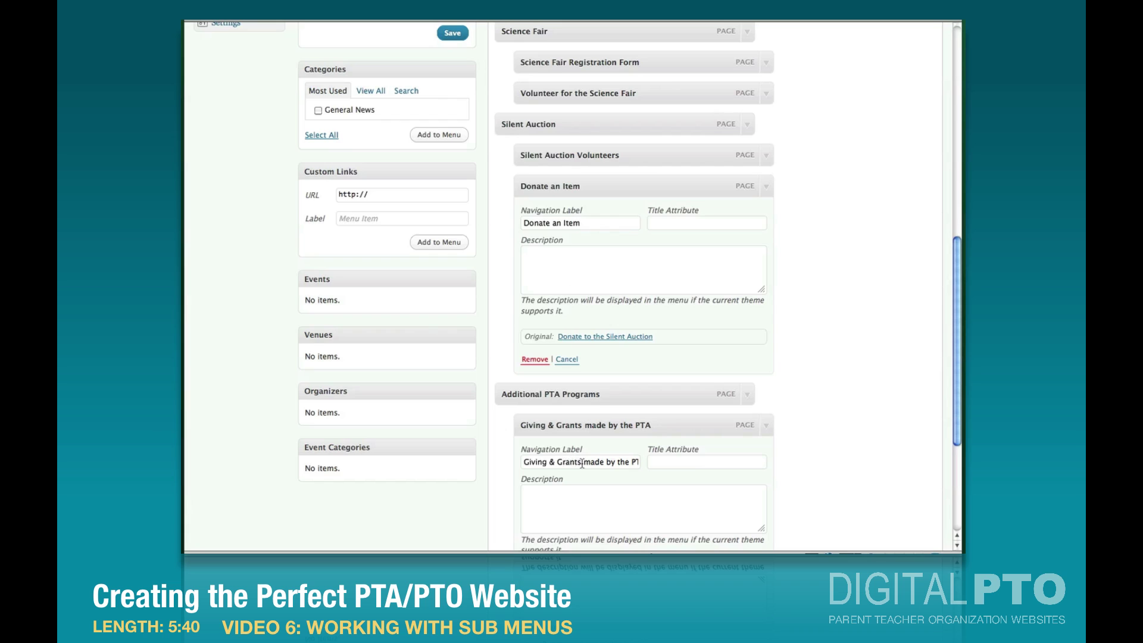
{"action": "left_click_drag", "start_coordinate": [583, 464], "coordinate": [661, 463]}
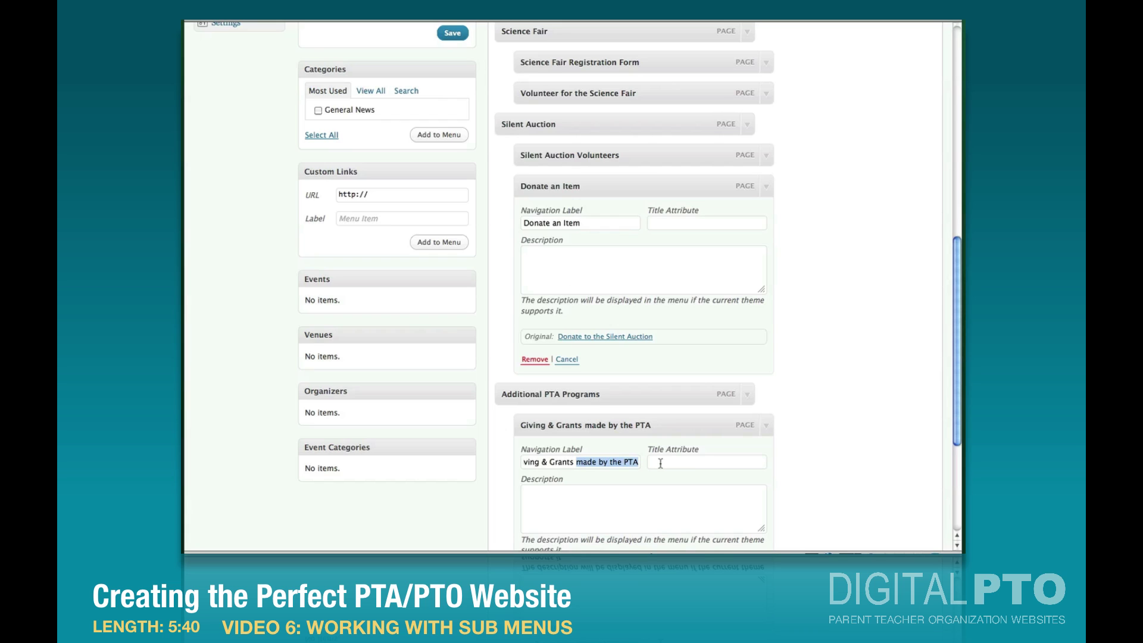
{"action": "left_click", "coordinate": [766, 426]}
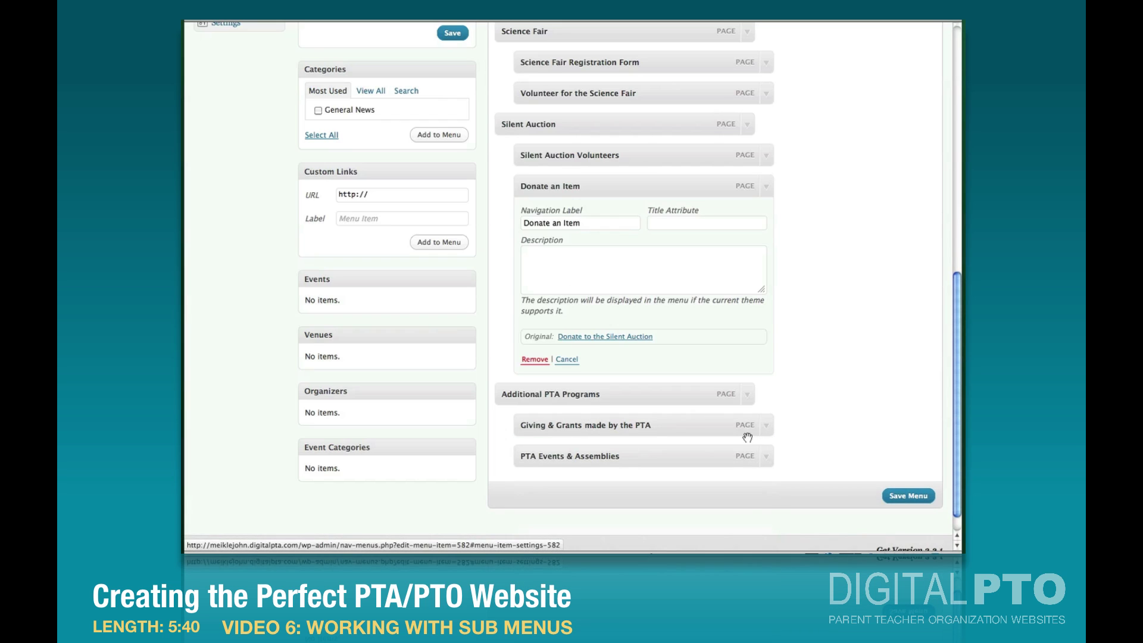
{"action": "left_click", "coordinate": [766, 459]}
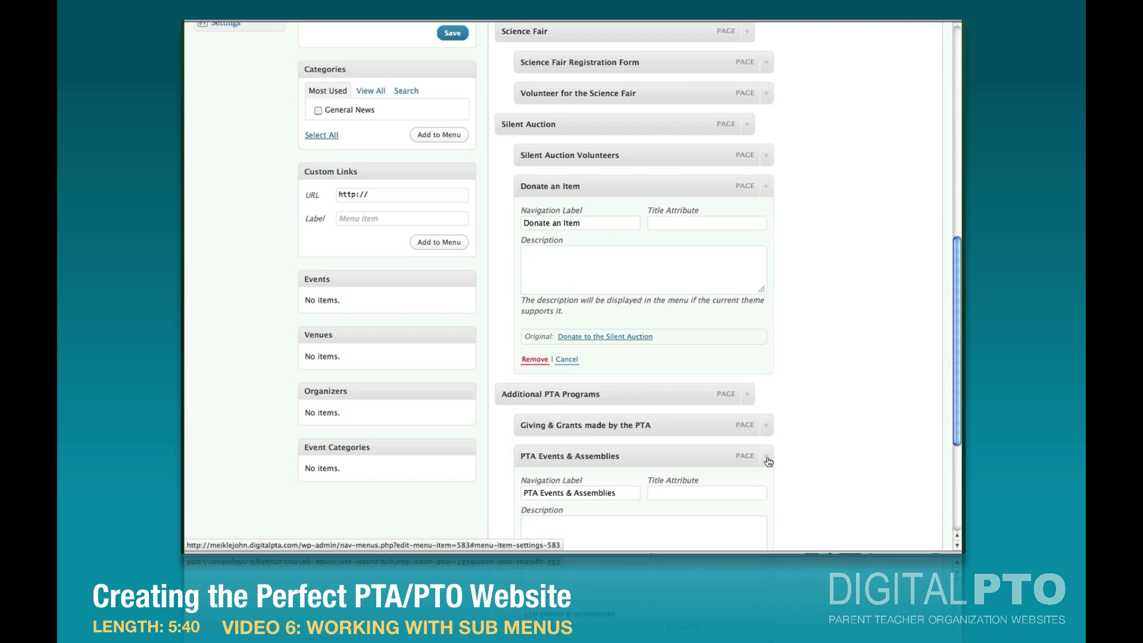
{"action": "left_click", "coordinate": [767, 459]}
{"action": "left_click", "coordinate": [898, 496]}
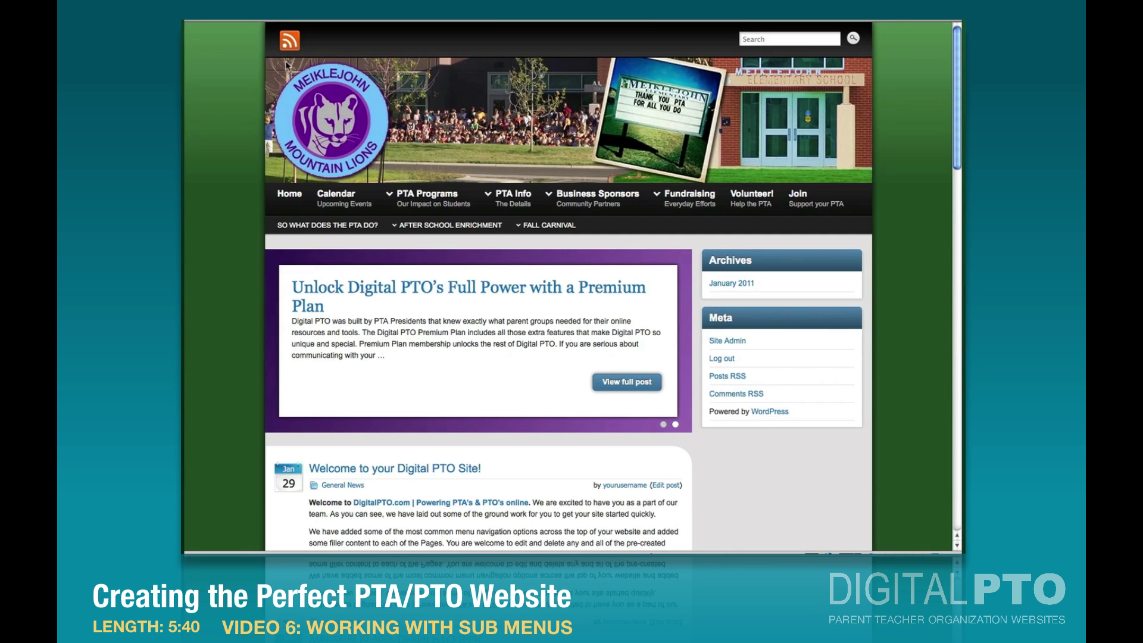
Step: Reload the public school site and examine the secondary menu's submenus and the page footer
{"action": "left_click", "coordinate": [290, 197]}
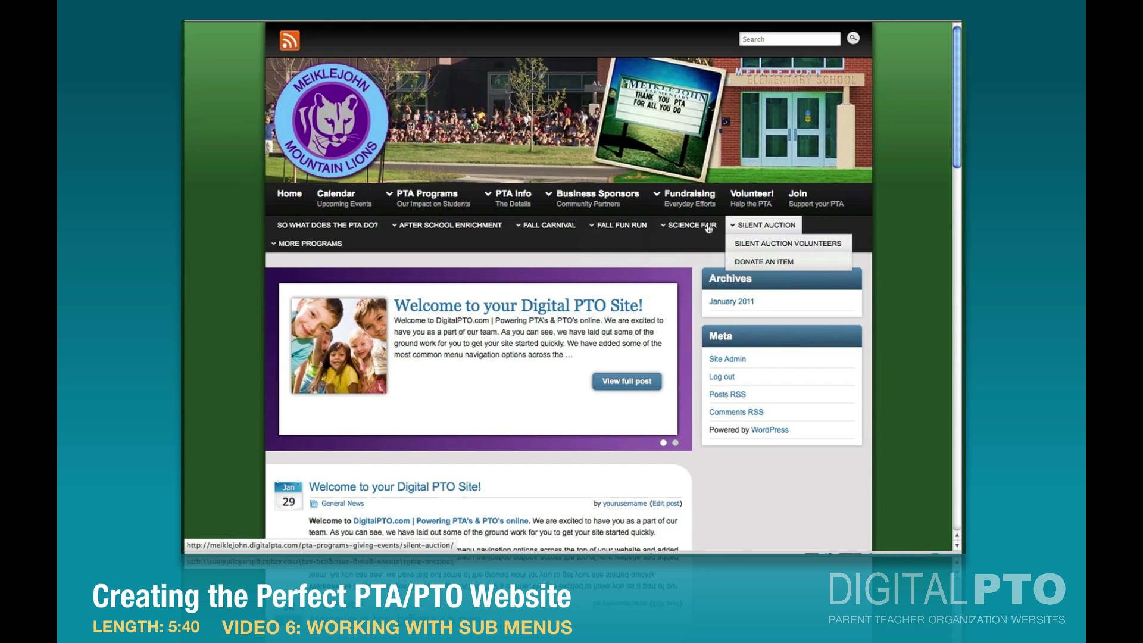
{"action": "mouse_move", "coordinate": [690, 228]}
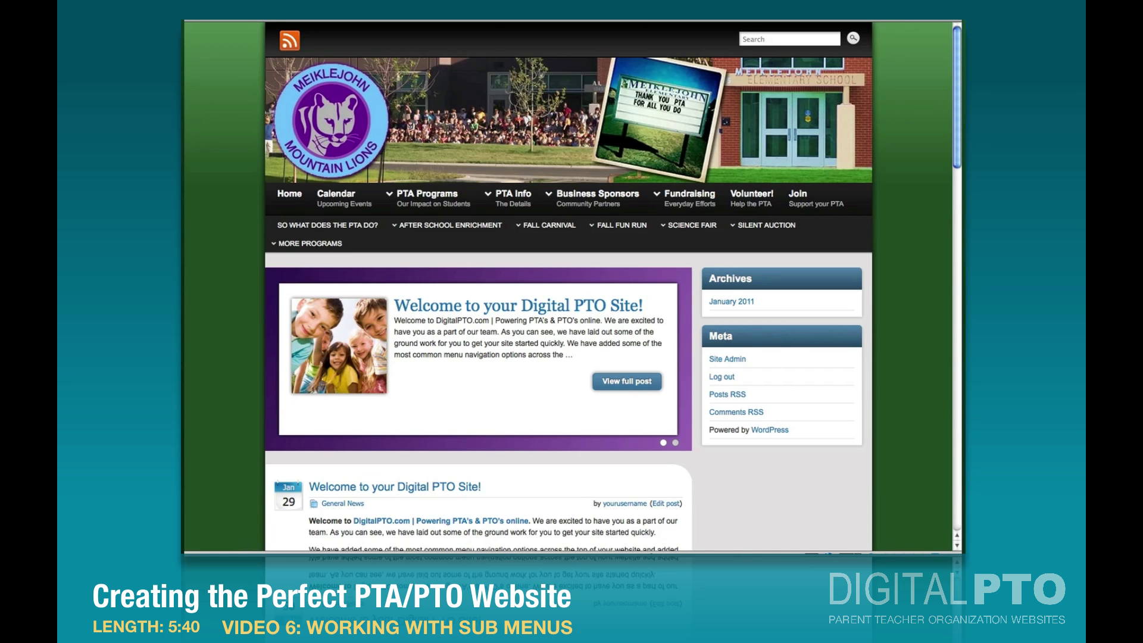
{"action": "key", "text": "super+r"}
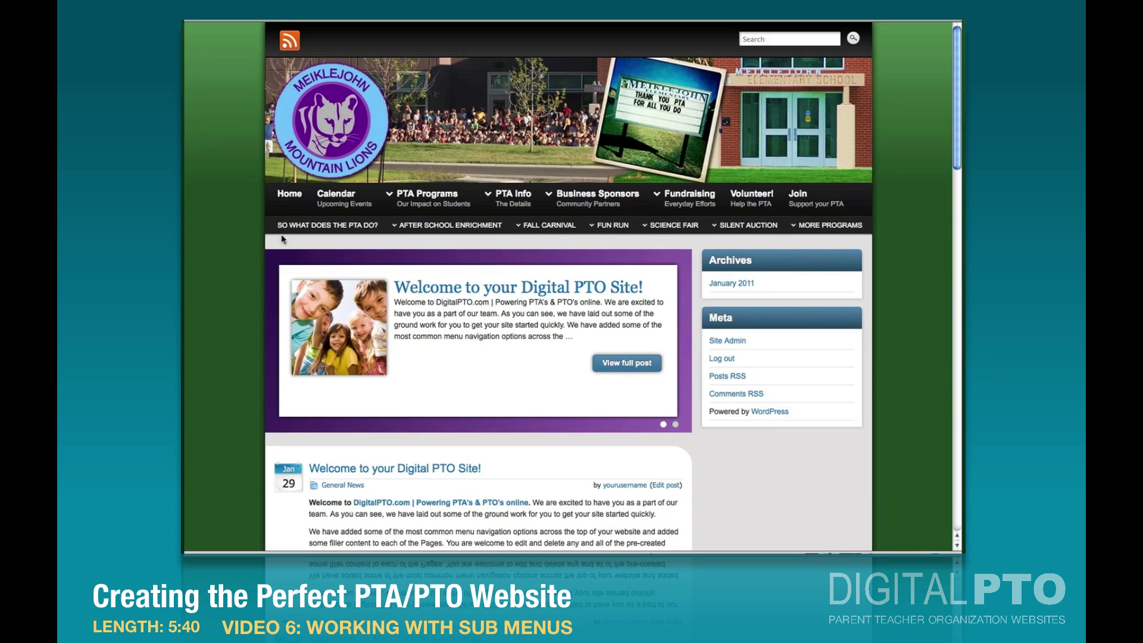
{"action": "mouse_move", "coordinate": [621, 230]}
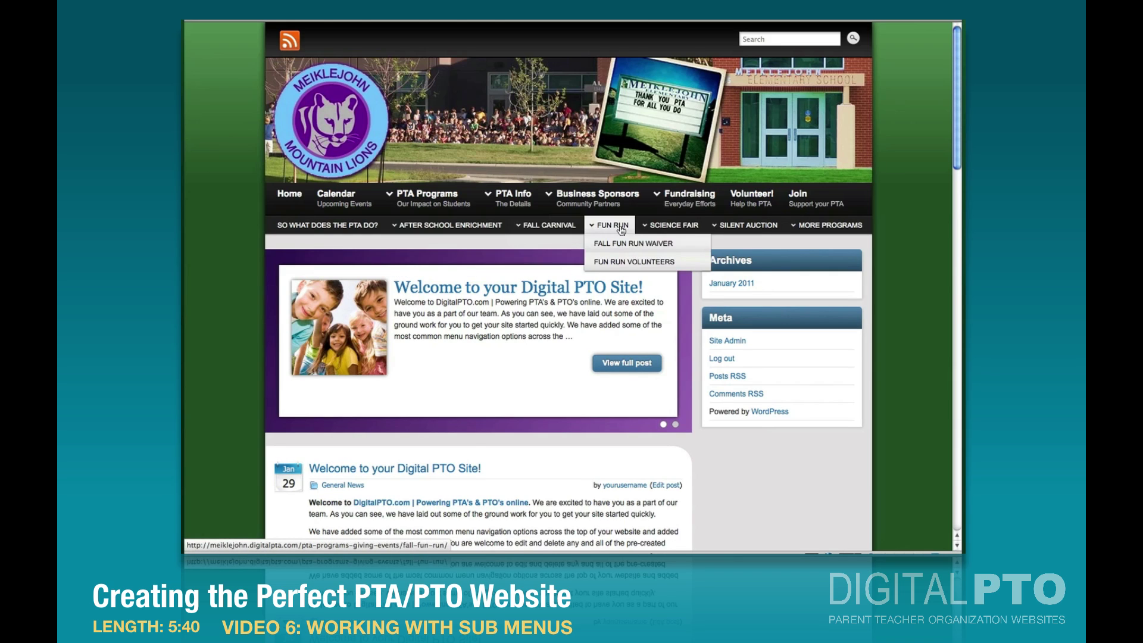
{"action": "mouse_move", "coordinate": [799, 230]}
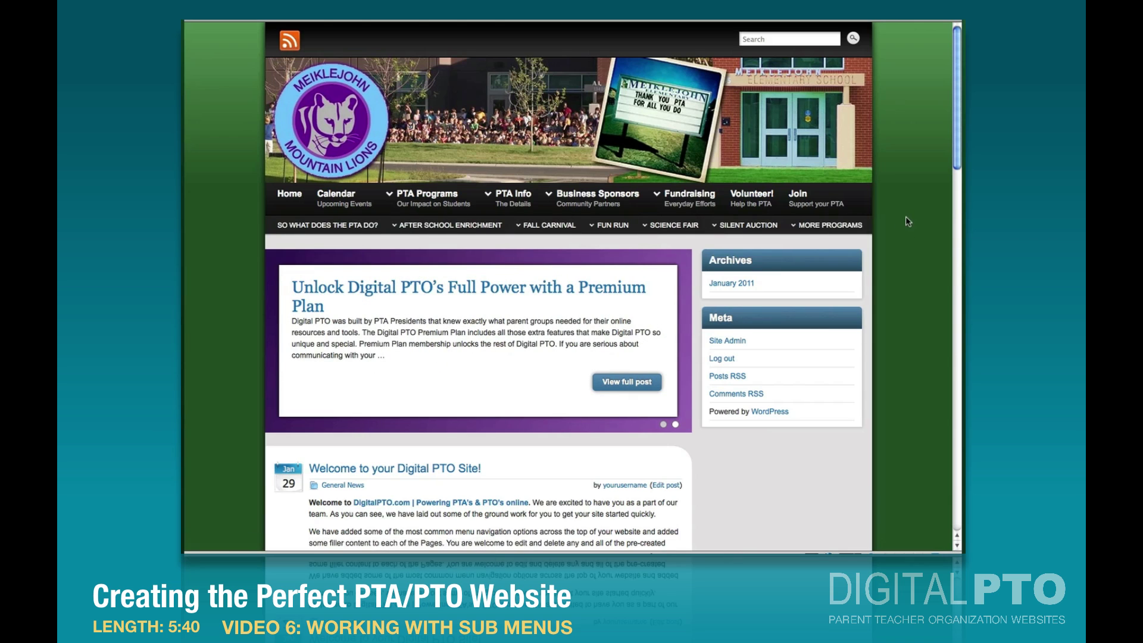
{"action": "scroll", "coordinate": [905, 217], "scroll_direction": "down", "scroll_amount": 20}
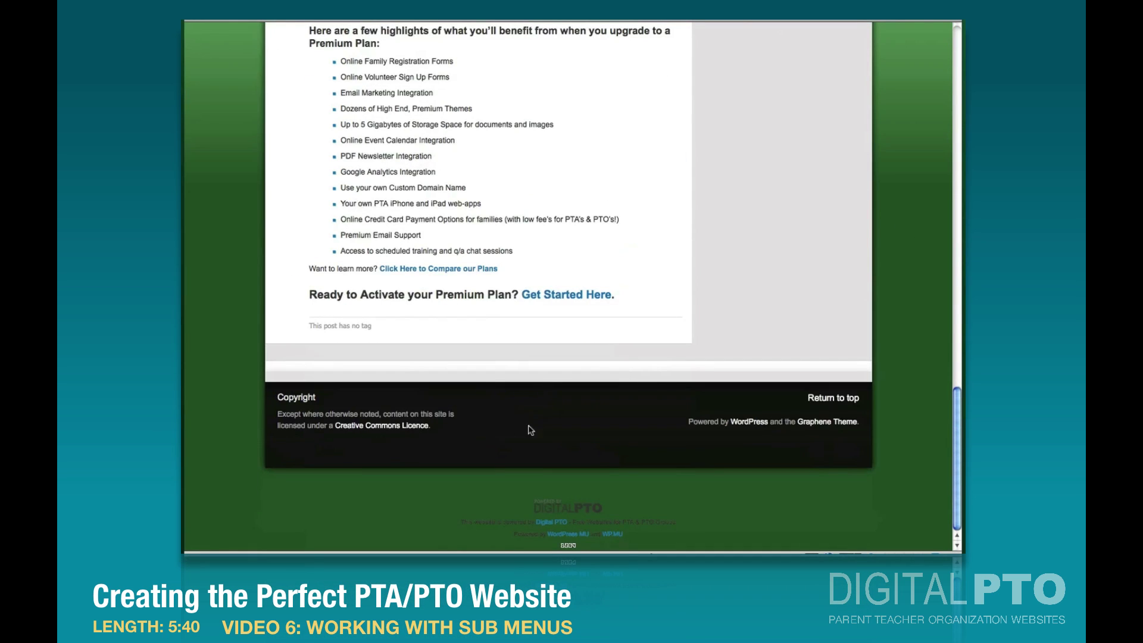
{"action": "scroll", "coordinate": [596, 224], "scroll_direction": "up", "scroll_amount": 20}
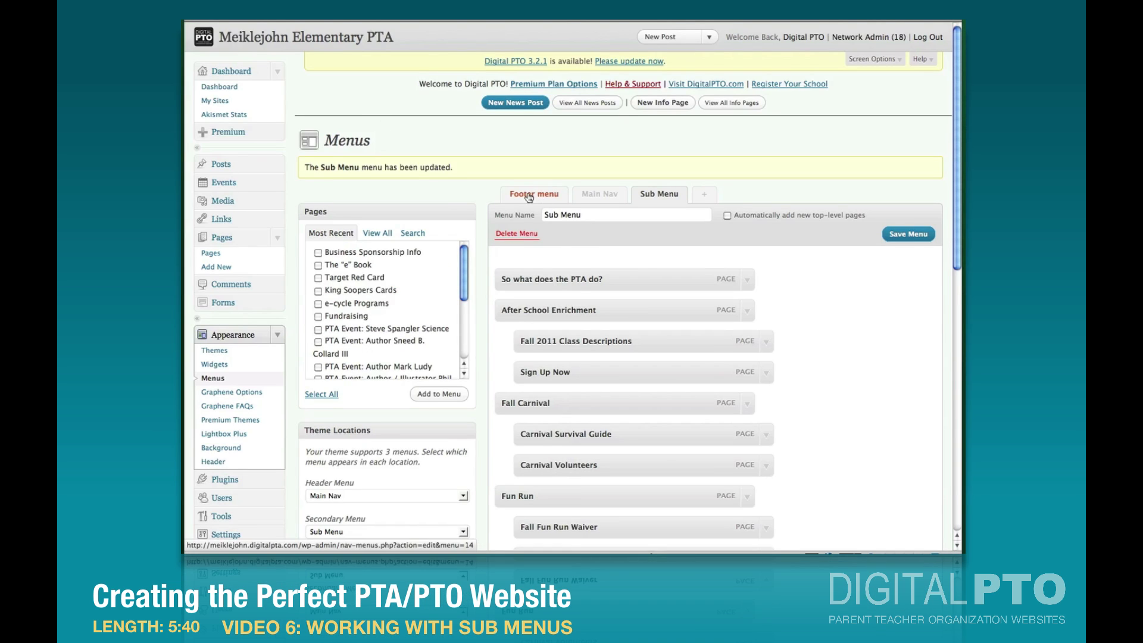
Step: Add Submit News to the Footer menu with Submit Tuesday Email News and Submit Monthly Newsletter News nested beneath it, and save
{"action": "left_click", "coordinate": [535, 194]}
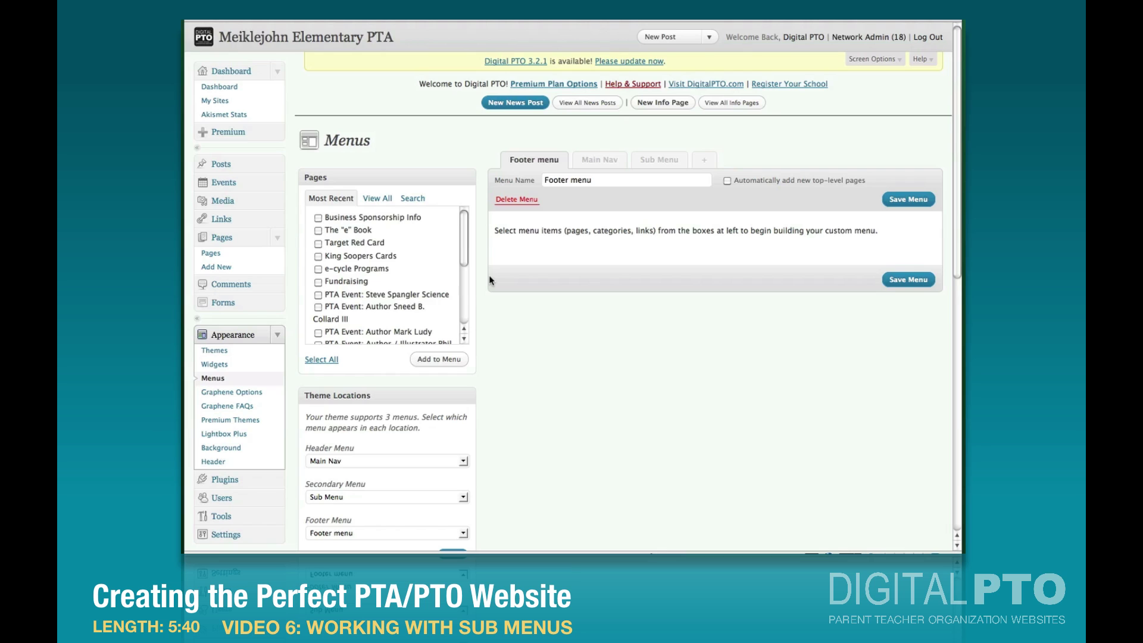
{"action": "left_click", "coordinate": [377, 199]}
{"action": "left_click_drag", "start_coordinate": [462, 219], "coordinate": [466, 318]}
{"action": "left_click", "coordinate": [329, 304]}
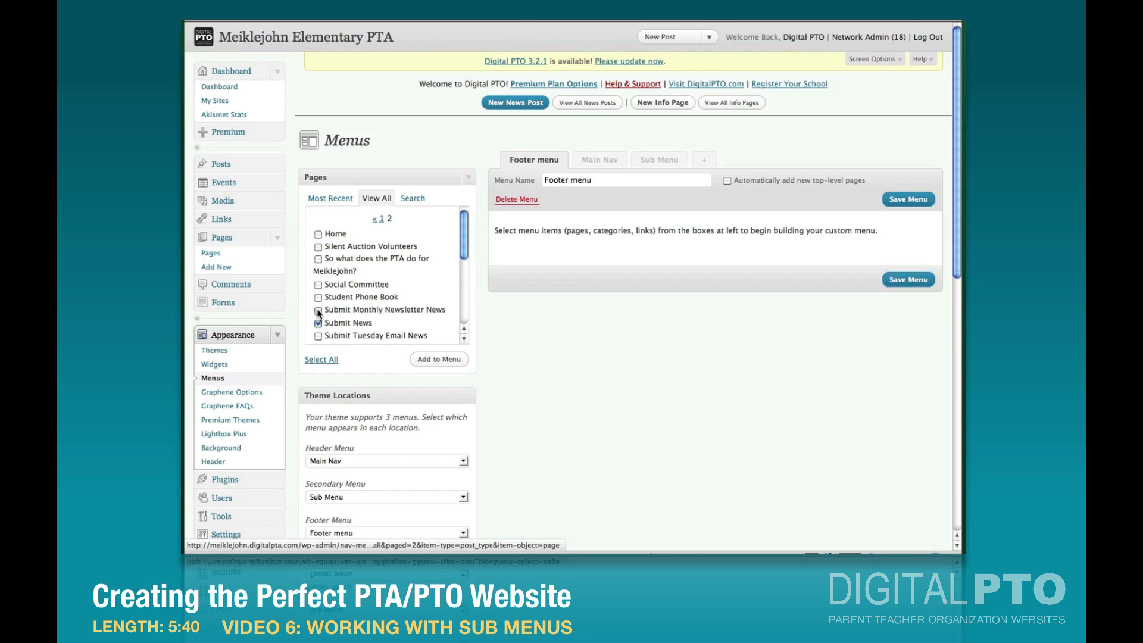
{"action": "left_click", "coordinate": [412, 362]}
{"action": "left_click_drag", "start_coordinate": [544, 250], "coordinate": [574, 272]}
{"action": "left_click", "coordinate": [904, 198]}
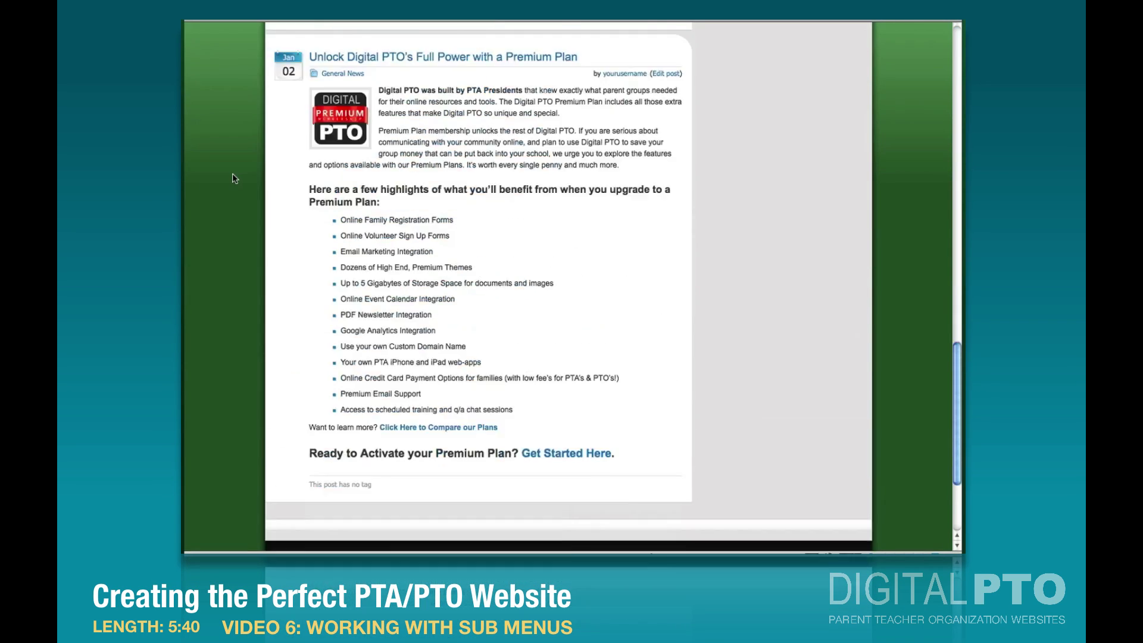
{"action": "scroll", "coordinate": [241, 247], "scroll_direction": "down", "scroll_amount": 5}
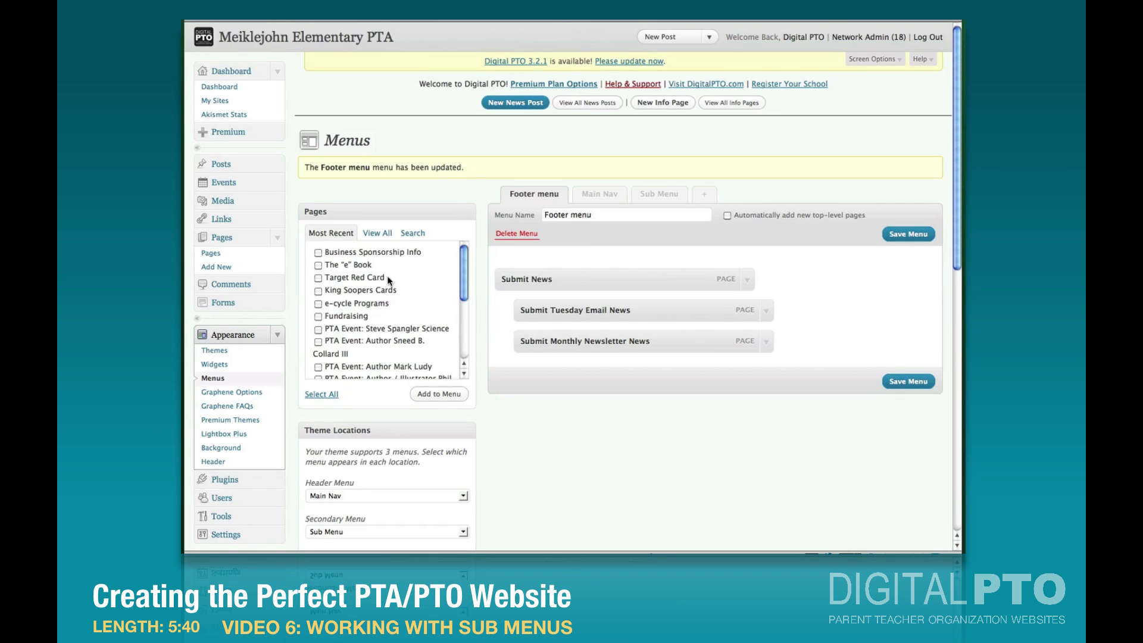
Step: Add After School Enrichment, Fall Carnival, Fall Fun Run, Giving & Grants, PTA Programs, Giving & Events, Science Fair and Silent Auction to the Footer menu
{"action": "scroll", "coordinate": [389, 280], "scroll_direction": "down", "scroll_amount": 5}
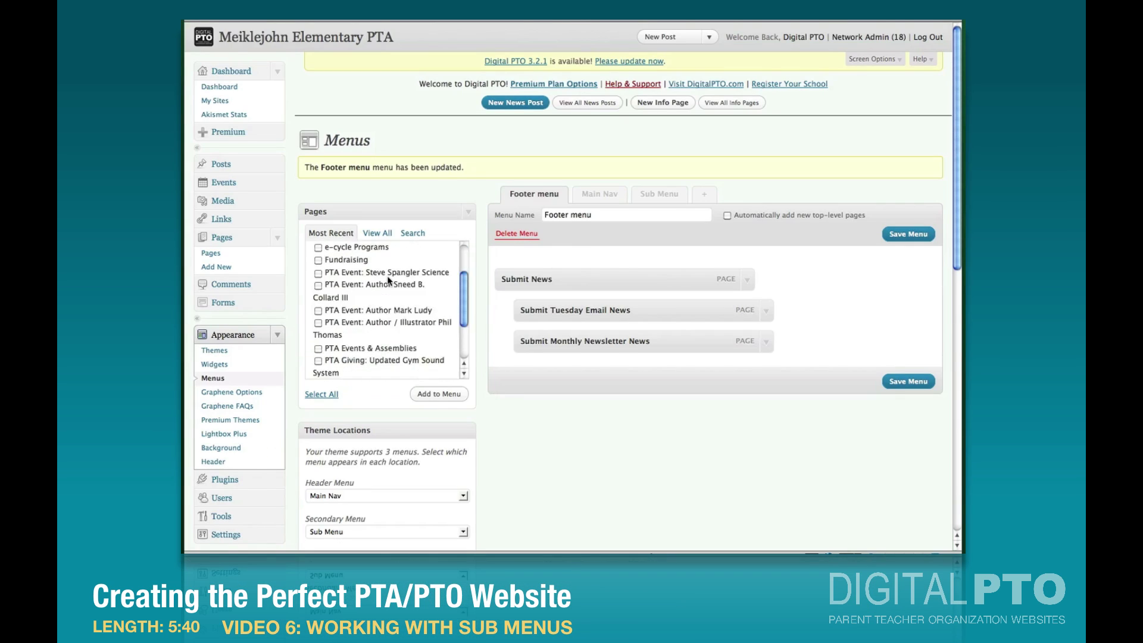
{"action": "left_click", "coordinate": [374, 234]}
{"action": "scroll", "coordinate": [375, 295], "scroll_direction": "down", "scroll_amount": 5}
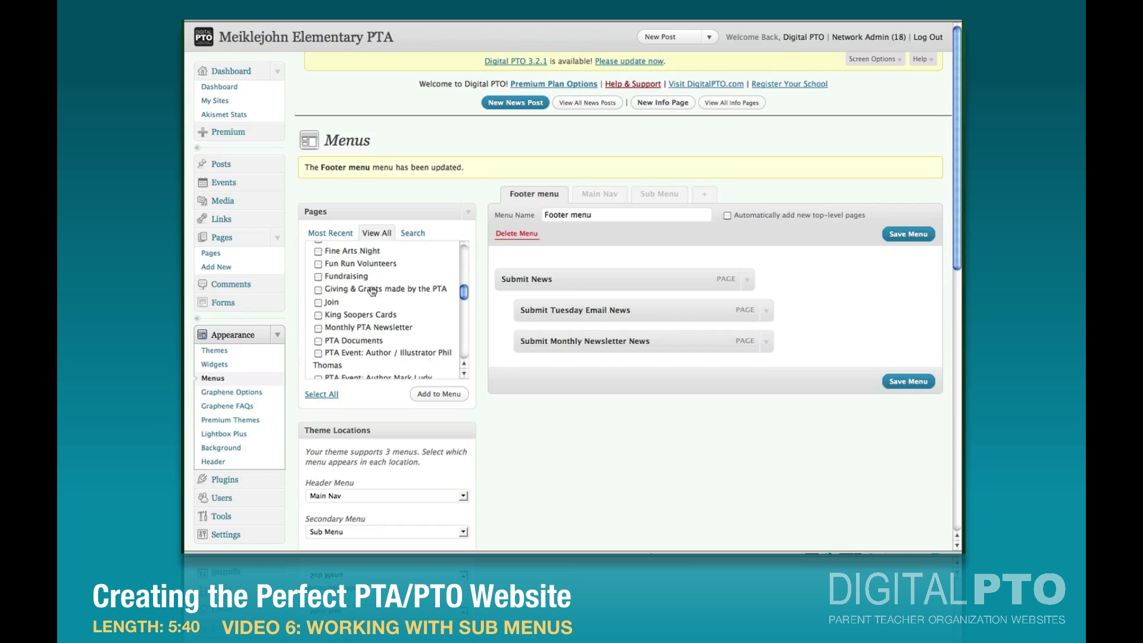
{"action": "scroll", "coordinate": [372, 292], "scroll_direction": "up", "scroll_amount": 5}
{"action": "left_click", "coordinate": [318, 284]}
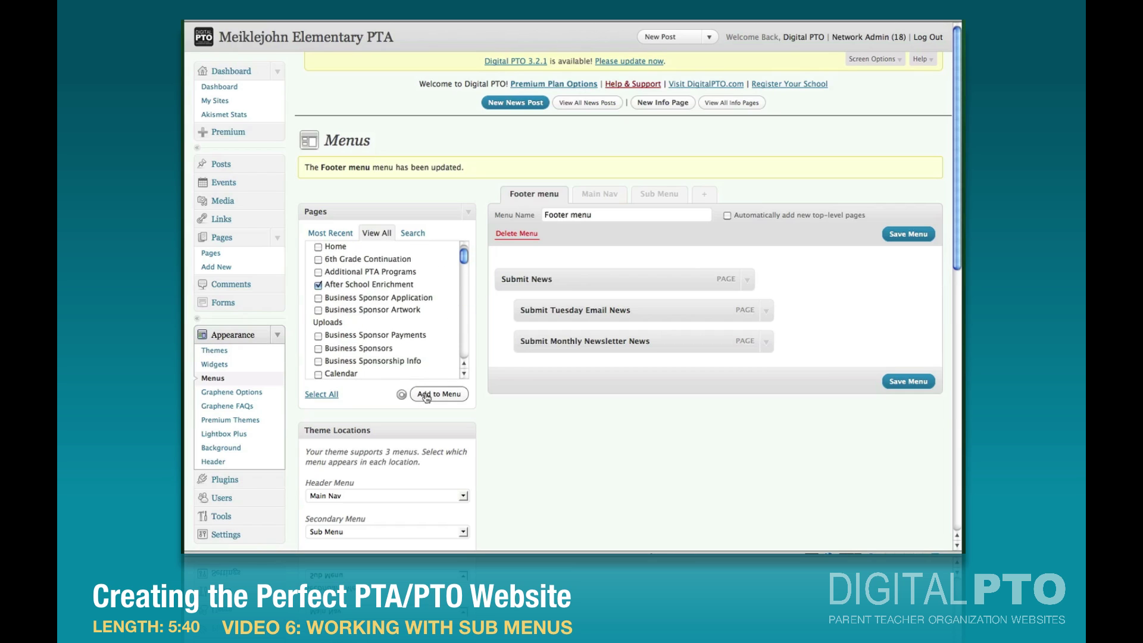
{"action": "scroll", "coordinate": [572, 393], "scroll_direction": "down", "scroll_amount": 3}
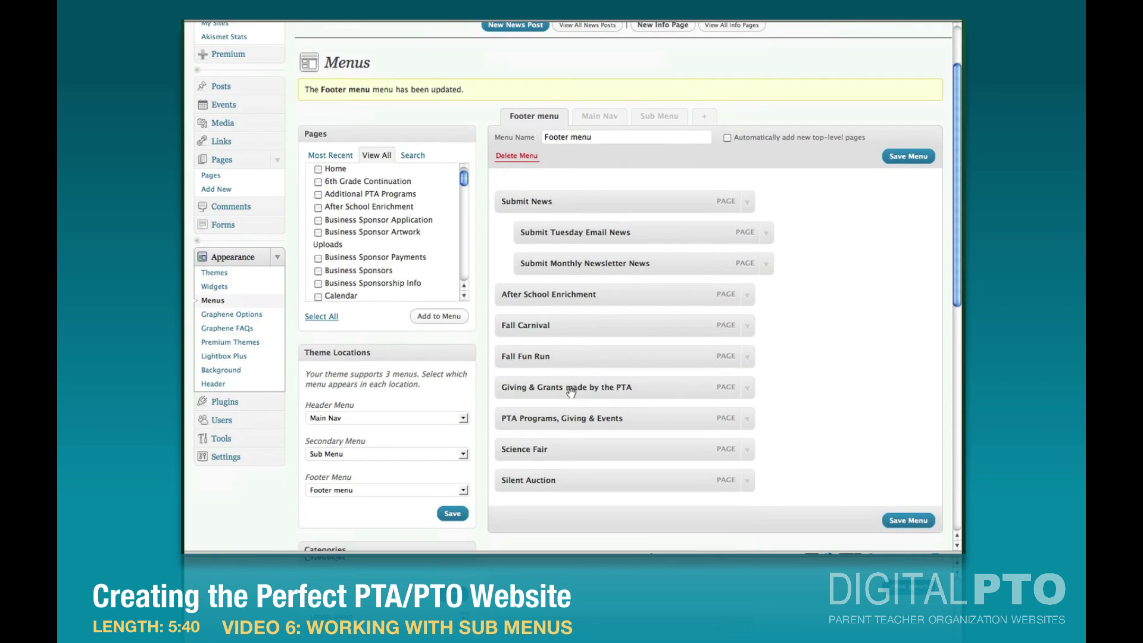
Step: Nest Giving & Grants, Fall Carnival, After School Enrichment, Science Fair, Fall Fun Run and Silent Auction under PTA Programs, Giving & Events, and save
{"action": "left_click_drag", "start_coordinate": [537, 415], "coordinate": [533, 291]}
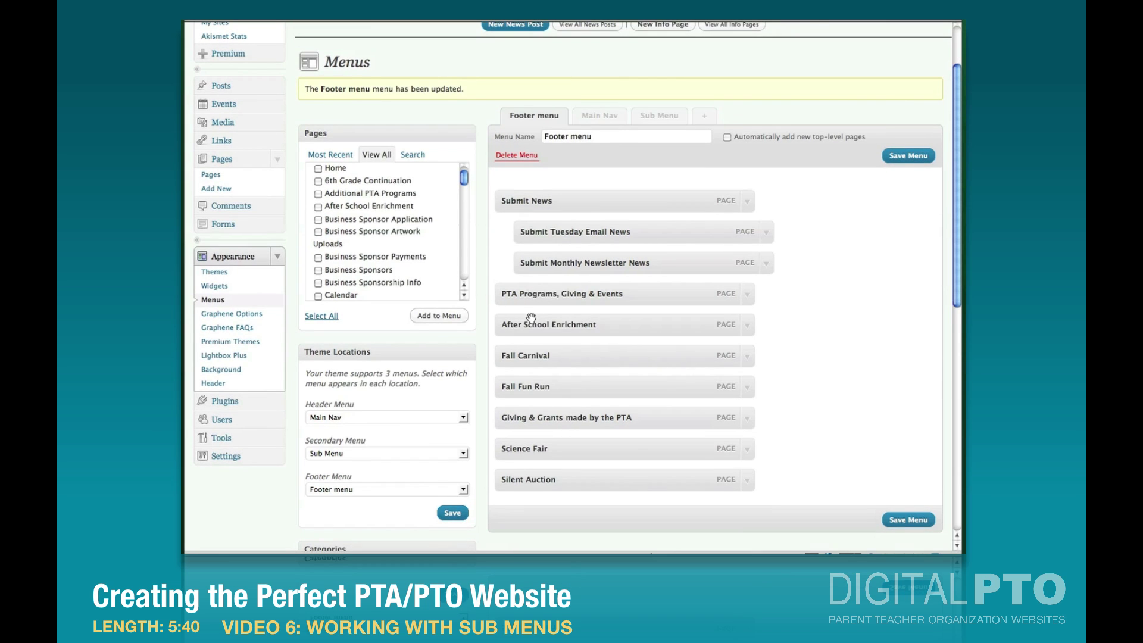
{"action": "left_click_drag", "start_coordinate": [532, 417], "coordinate": [555, 322]}
{"action": "left_click_drag", "start_coordinate": [543, 387], "coordinate": [569, 387]}
{"action": "left_click_drag", "start_coordinate": [542, 450], "coordinate": [573, 479]}
{"action": "left_click", "coordinate": [905, 520]}
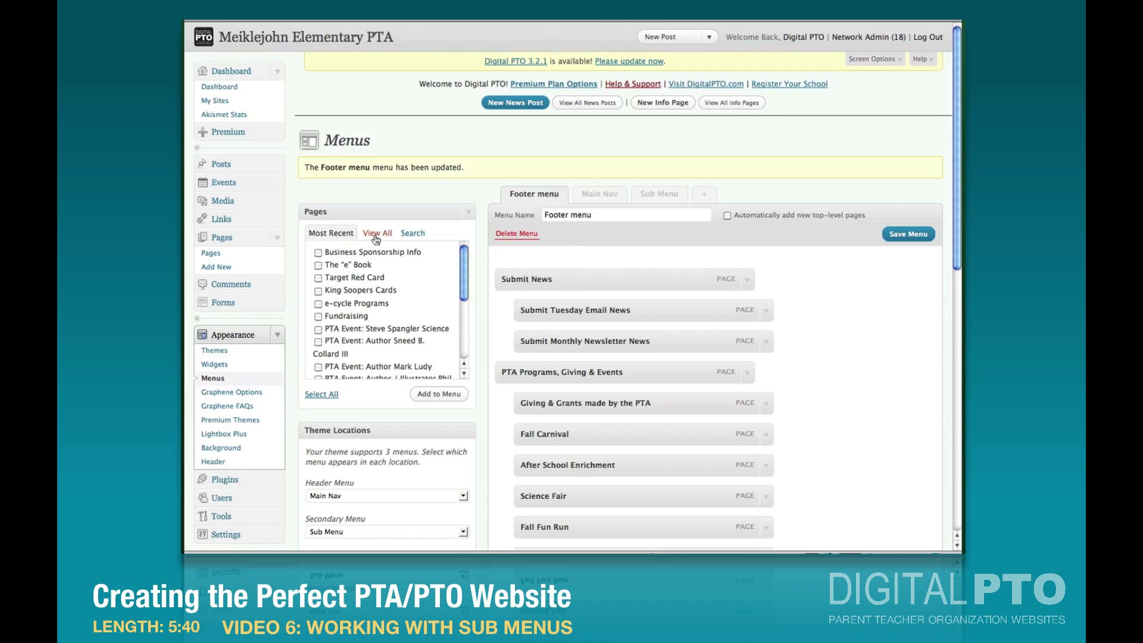
Step: Add Business Sponsor Application, Business Sponsor Artwork Uploads, Business Sponsor Payments, Business Sponsors and Business Sponsorship Info to the Footer menu
{"action": "left_click", "coordinate": [375, 233]}
{"action": "scroll", "coordinate": [355, 288], "scroll_direction": "down", "scroll_amount": 3}
{"action": "scroll", "coordinate": [354, 287], "scroll_direction": "up", "scroll_amount": 2}
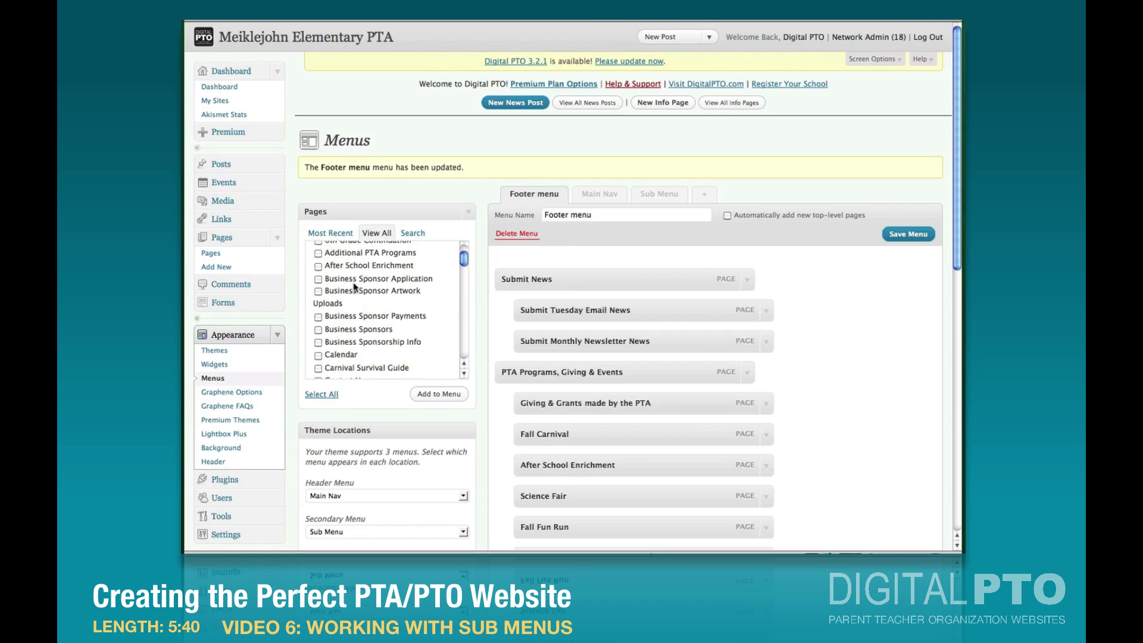
{"action": "left_click", "coordinate": [318, 280]}
{"action": "left_click", "coordinate": [318, 291]}
{"action": "left_click", "coordinate": [438, 394]}
Step: Nest Business Sponsorship Info, Business Sponsor Application, Business Sponsor Artwork Uploads and Business Sponsor Payments, in that order, under Business Sponsors in the Footer menu
{"action": "scroll", "coordinate": [568, 396], "scroll_direction": "down", "scroll_amount": 8}
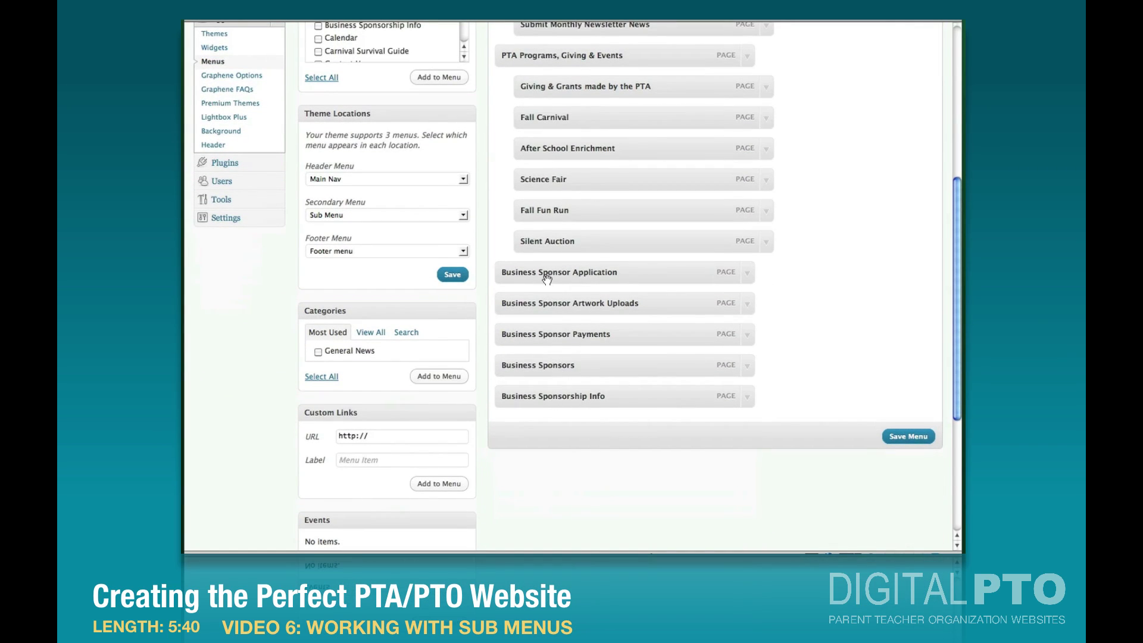
{"action": "left_click_drag", "start_coordinate": [564, 393], "coordinate": [587, 396]}
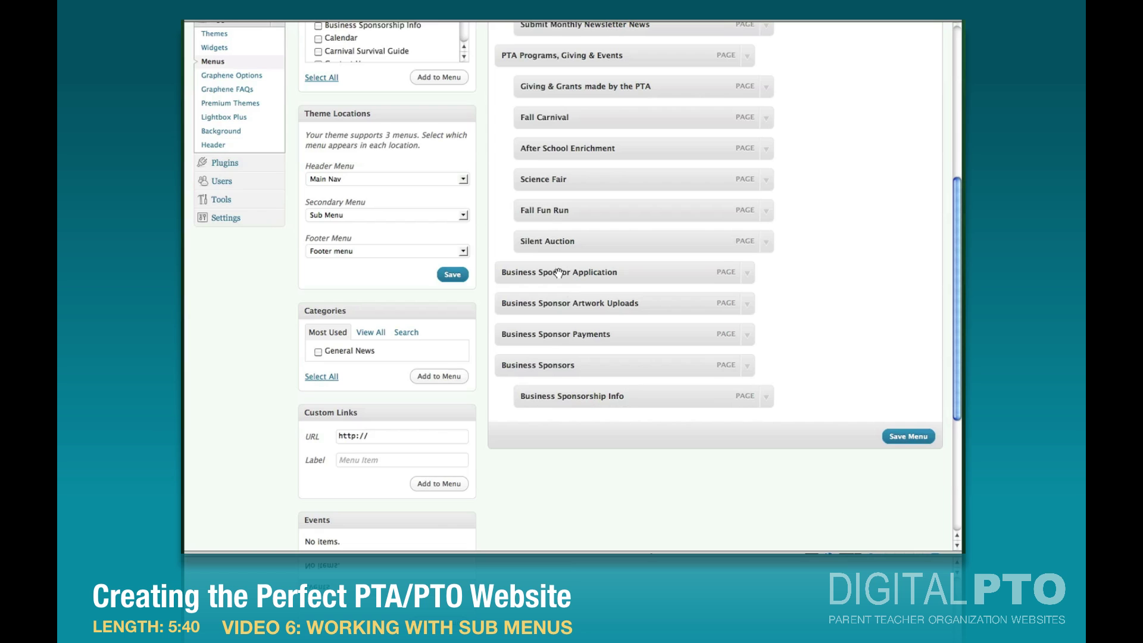
{"action": "left_click_drag", "start_coordinate": [562, 267], "coordinate": [588, 393]}
{"action": "left_click_drag", "start_coordinate": [577, 269], "coordinate": [598, 397]}
{"action": "left_click_drag", "start_coordinate": [572, 281], "coordinate": [599, 398]}
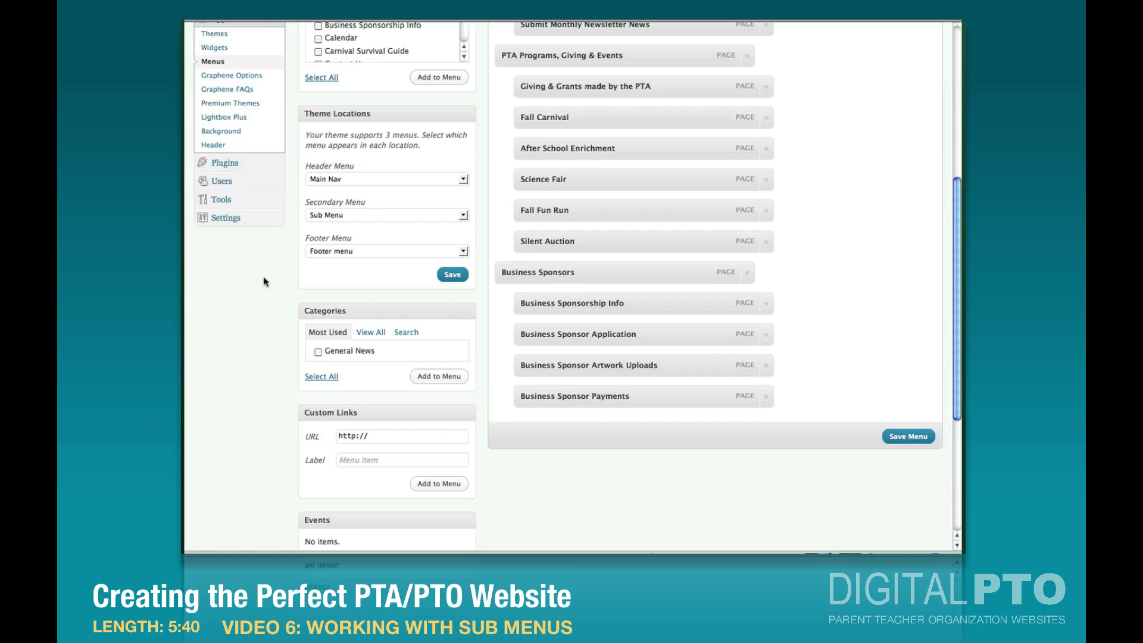
{"action": "scroll", "coordinate": [339, 290], "scroll_direction": "up", "scroll_amount": 5}
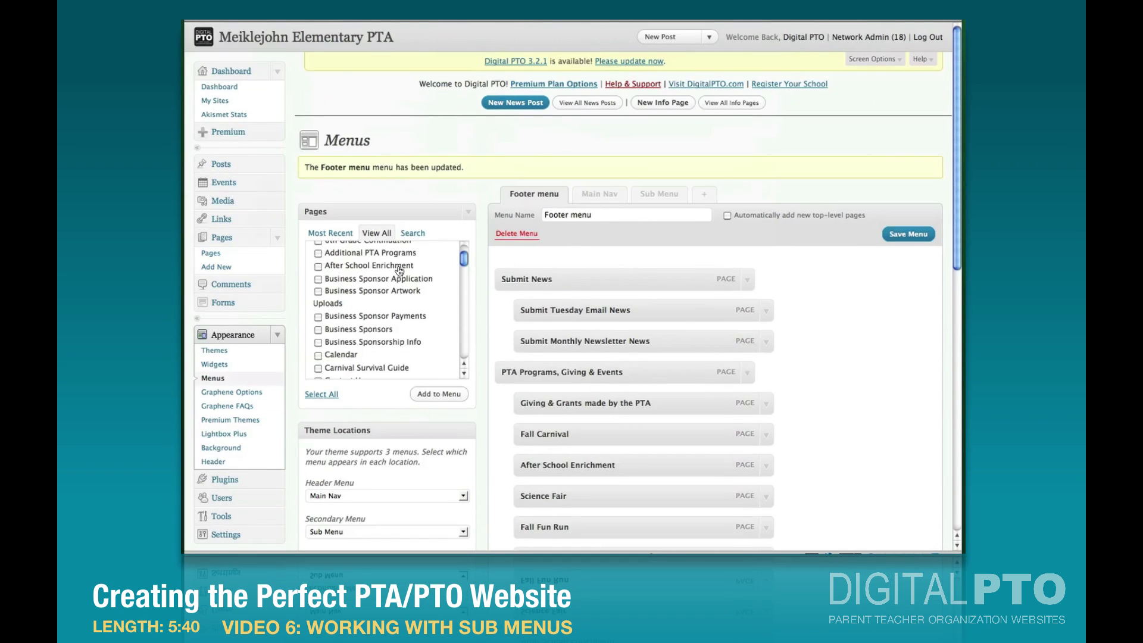
Step: Add Volunteer! to the Footer menu, nesting Volunteer for After School Enrichment, Volunteer for the Carnival, Volunteer for the Science Fair and Fun Run Volunteers under it
{"action": "scroll", "coordinate": [402, 351], "scroll_direction": "down", "scroll_amount": 10}
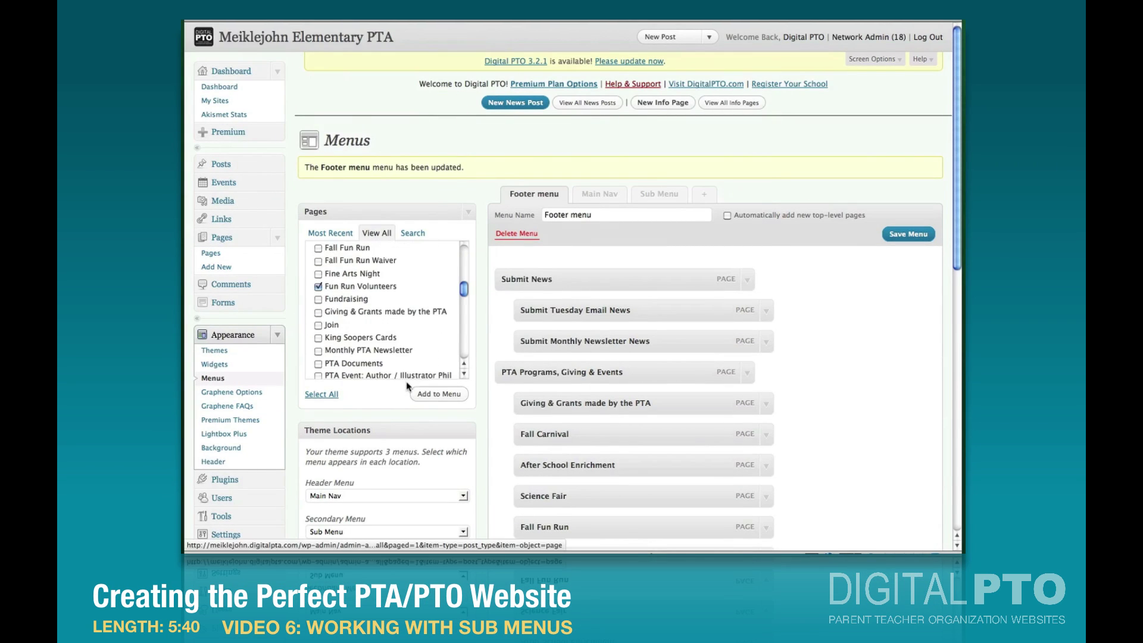
{"action": "left_click", "coordinate": [423, 393]}
{"action": "scroll", "coordinate": [609, 403], "scroll_direction": "down", "scroll_amount": 10}
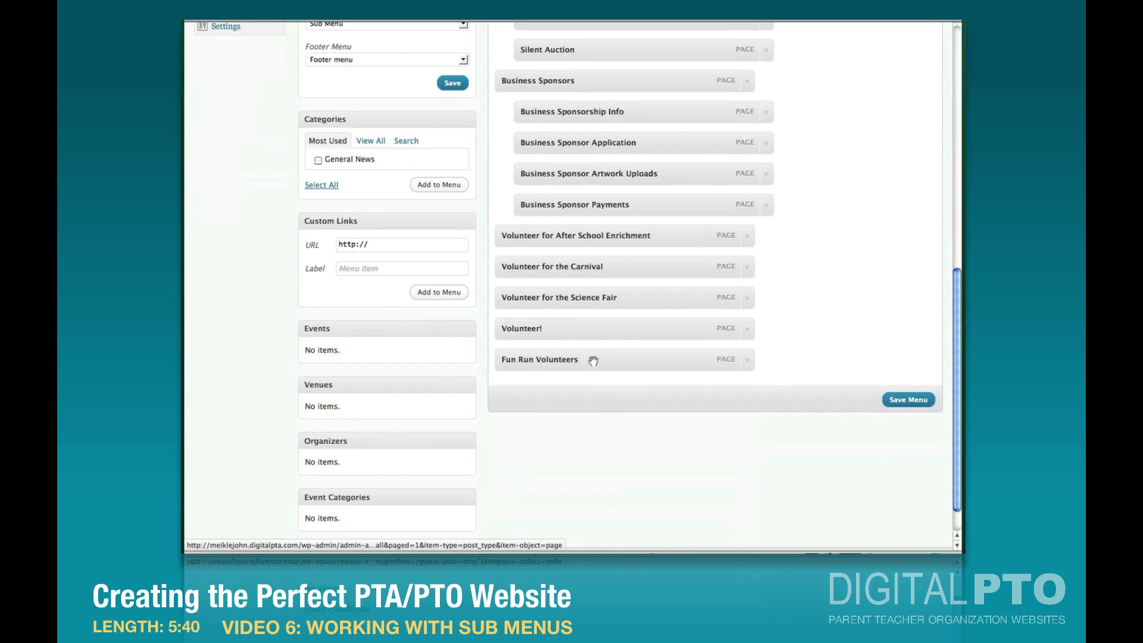
{"action": "left_click_drag", "start_coordinate": [539, 331], "coordinate": [590, 359]}
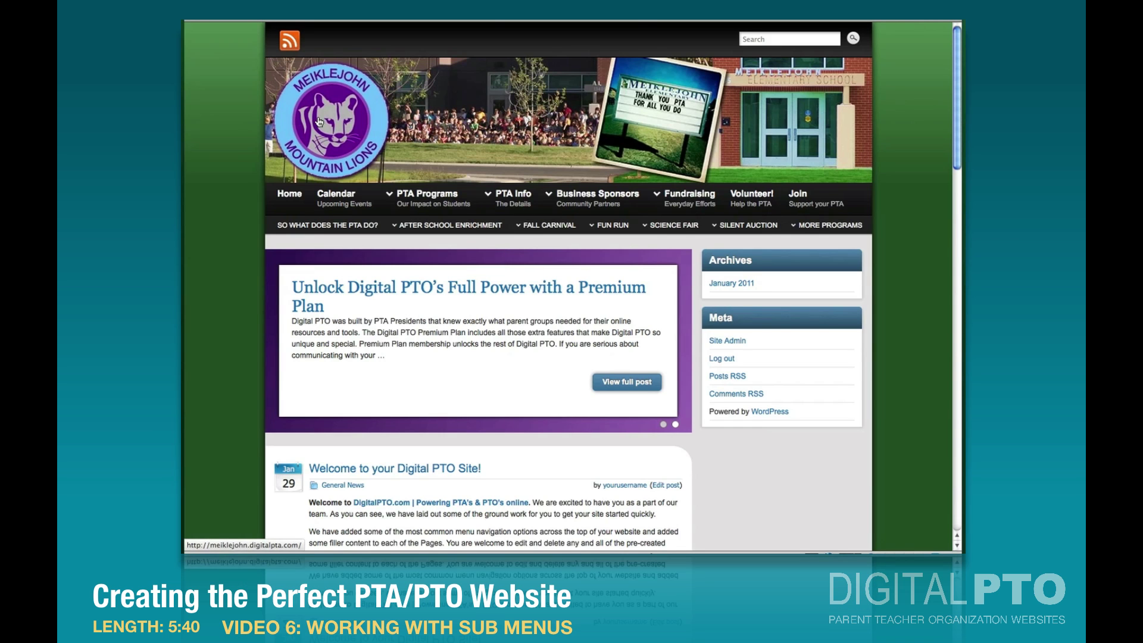
Step: Reload the school site's home page and check the footer menu columns and the header navigation menus
{"action": "left_click", "coordinate": [320, 122]}
{"action": "scroll", "coordinate": [210, 111], "scroll_direction": "down", "scroll_amount": 1}
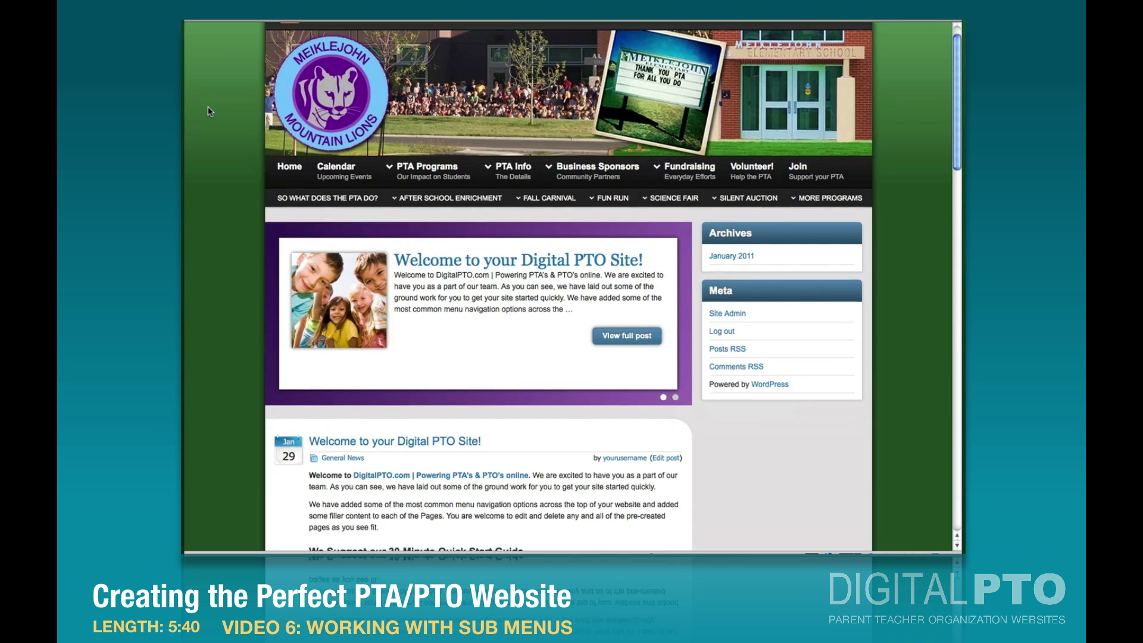
{"action": "scroll", "coordinate": [210, 111], "scroll_direction": "down", "scroll_amount": 20}
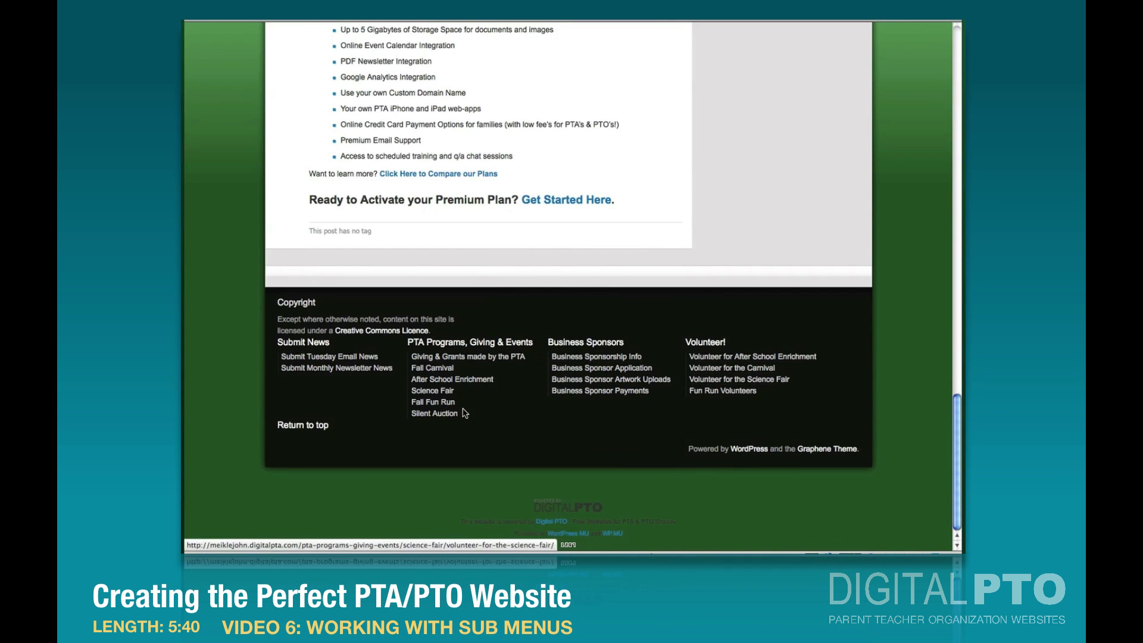
{"action": "scroll", "coordinate": [514, 320], "scroll_direction": "up", "scroll_amount": 20}
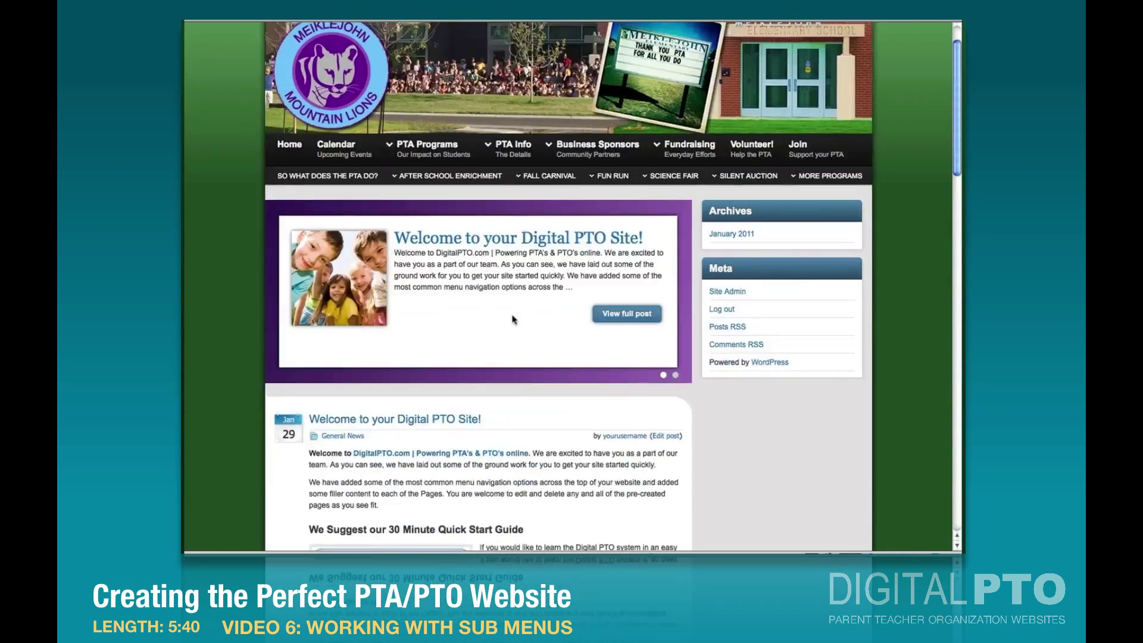
{"action": "scroll", "coordinate": [514, 320], "scroll_direction": "up", "scroll_amount": 2}
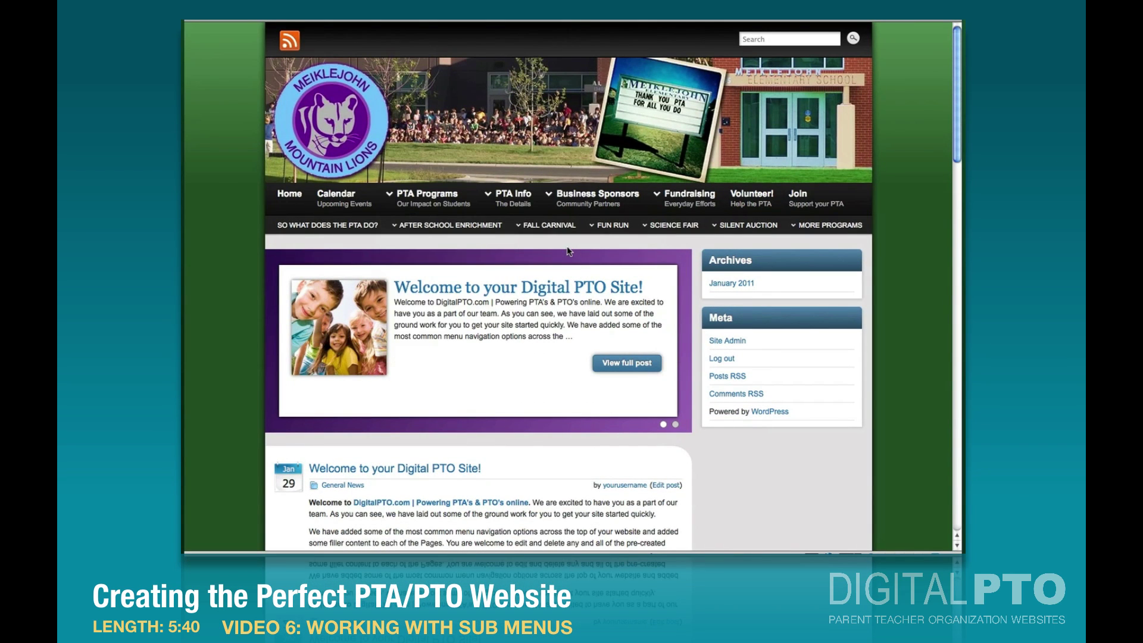